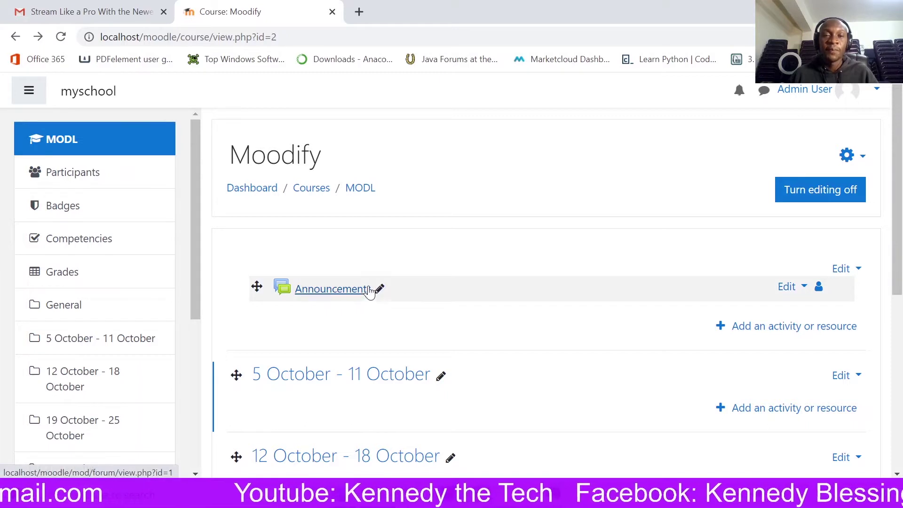
Browse the activity chooser's Activities and Resources and start adding an Attendance activity
scroll(343, 298, "down", 1)
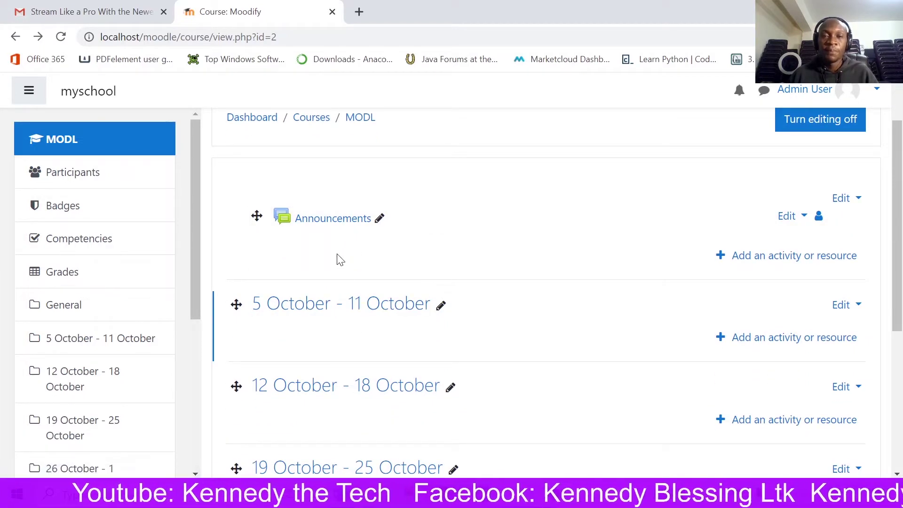
scroll(340, 258, "up", 1)
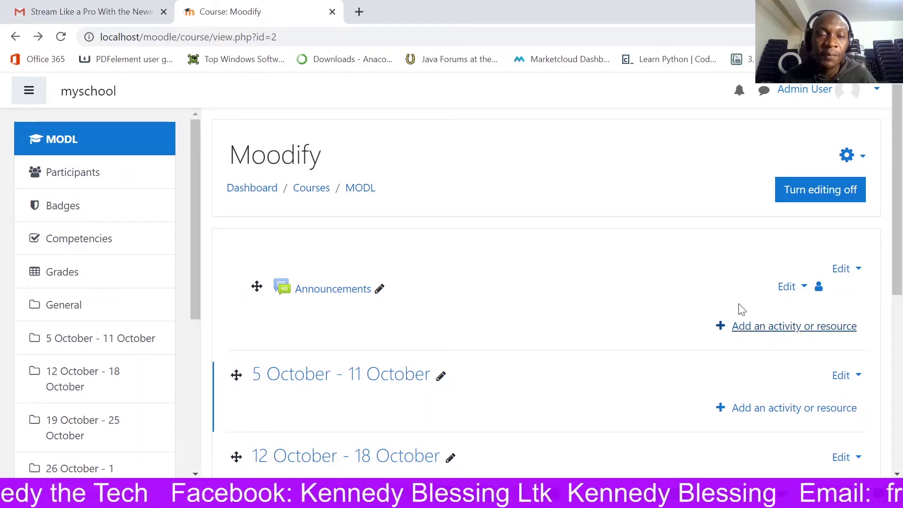
left_click(780, 328)
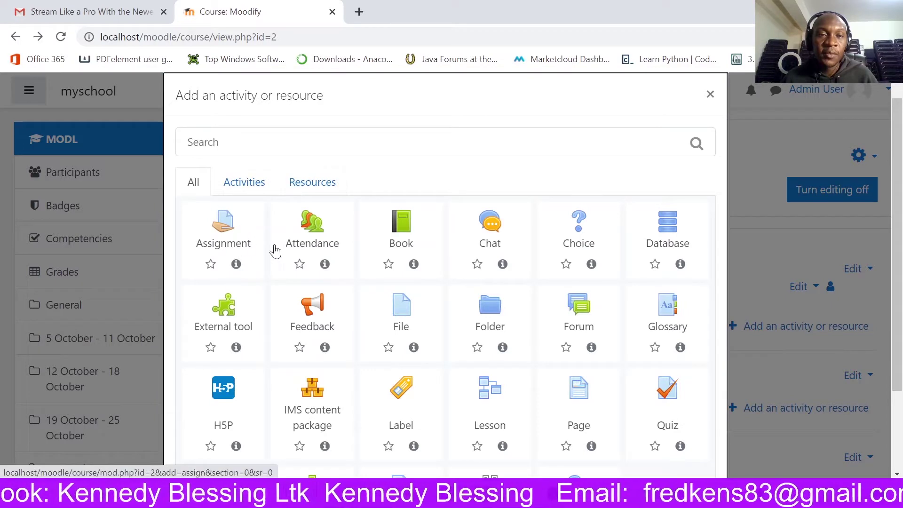
left_click(253, 185)
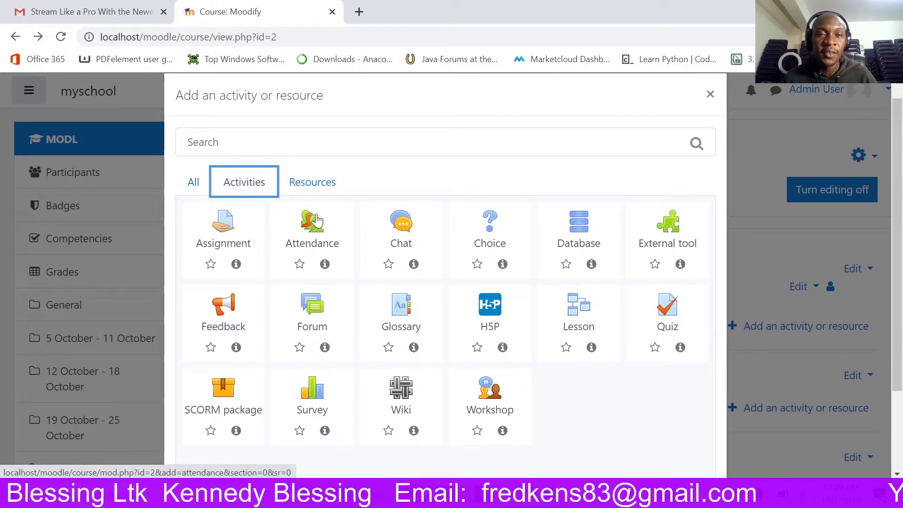
left_click(313, 183)
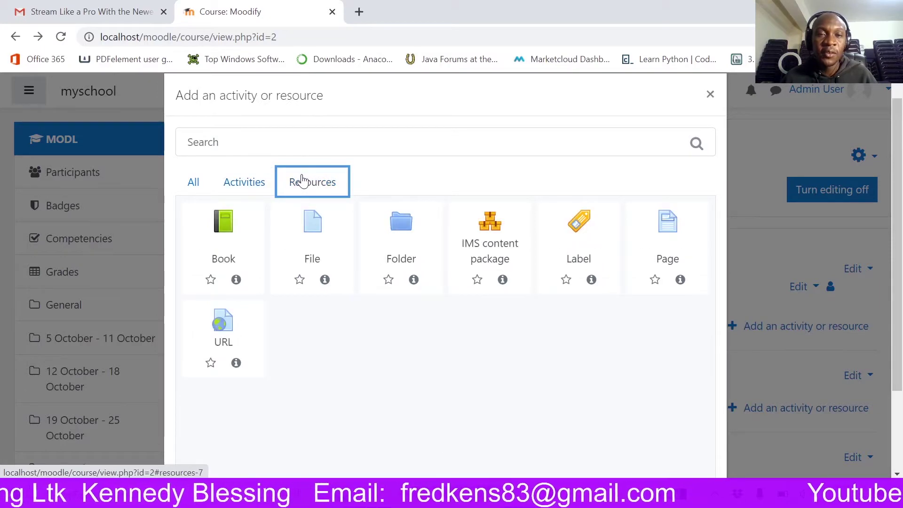
left_click(255, 183)
left_click(311, 231)
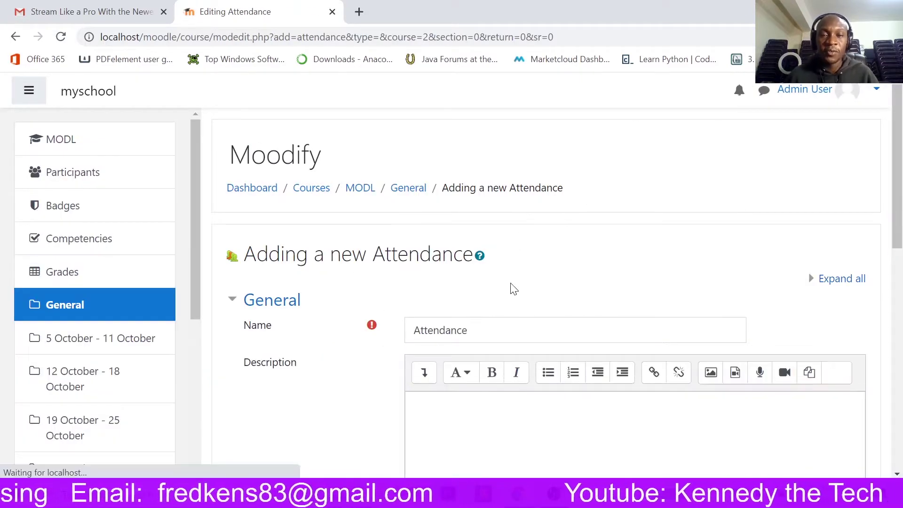
Name the activity 'Attendance Register' and write its attendance-tracking description, correcting the misspelled 'attendance'
left_click(467, 331)
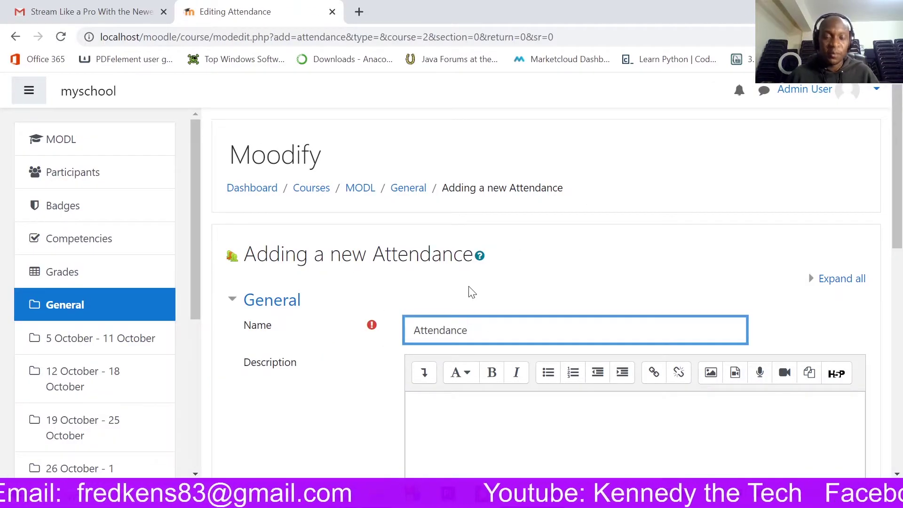
type("Regis")
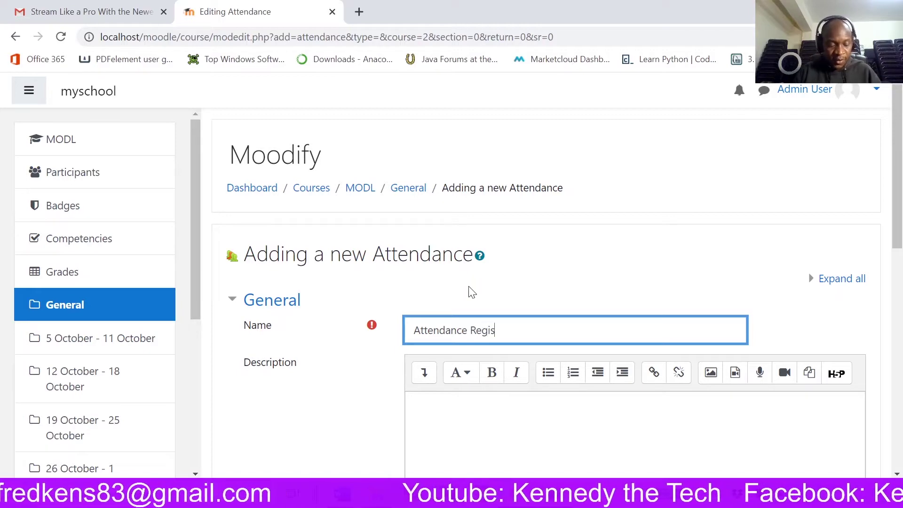
type("ter")
scroll(534, 276, "down", 3)
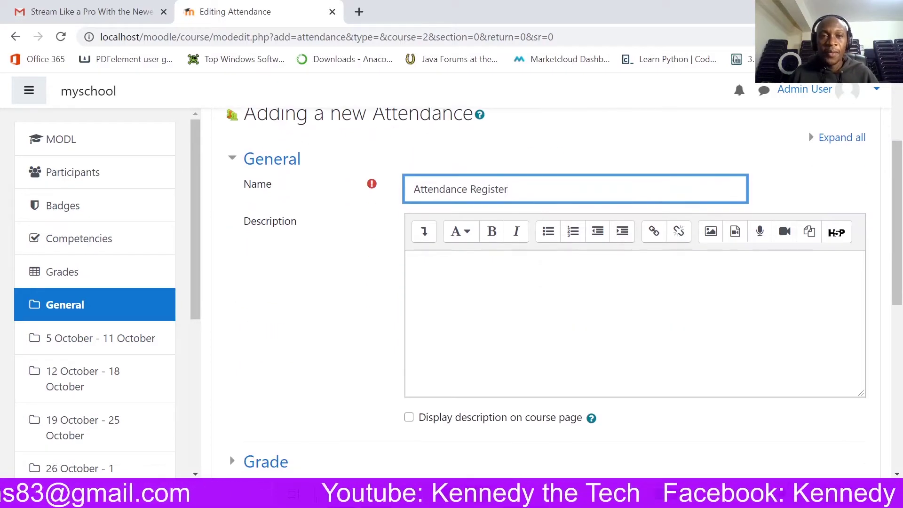
left_click(415, 264)
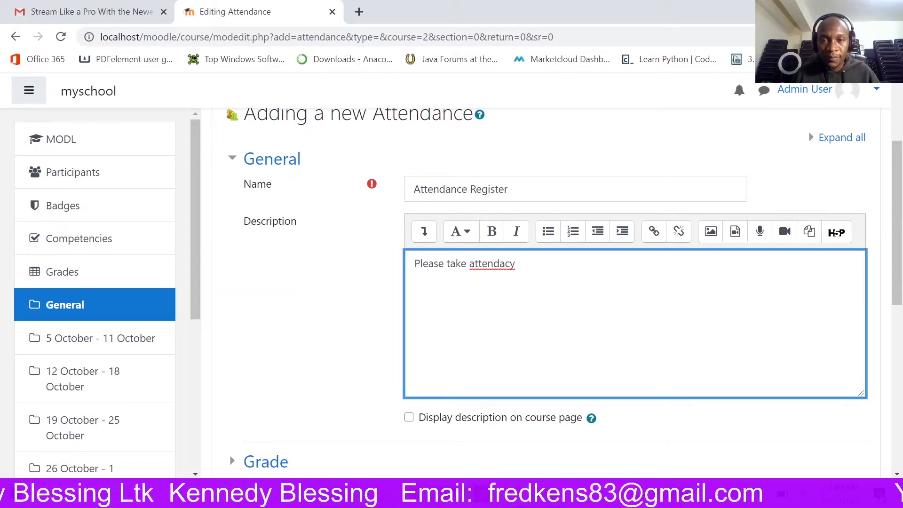
right_click(493, 264)
left_click(535, 278)
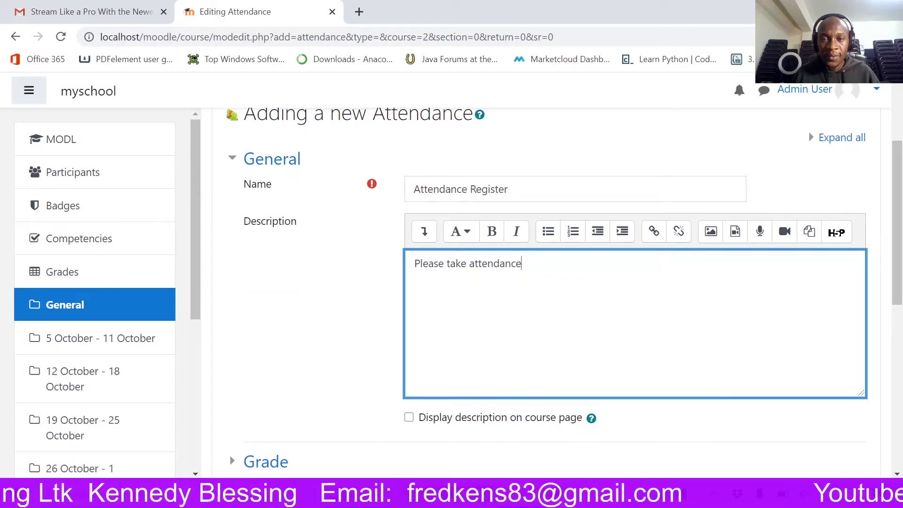
type("seriou")
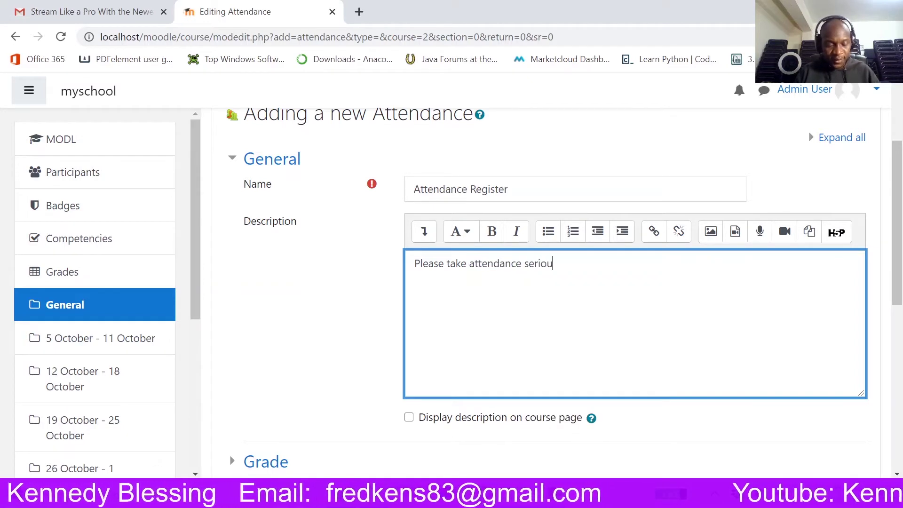
type("s as i keep track of this!")
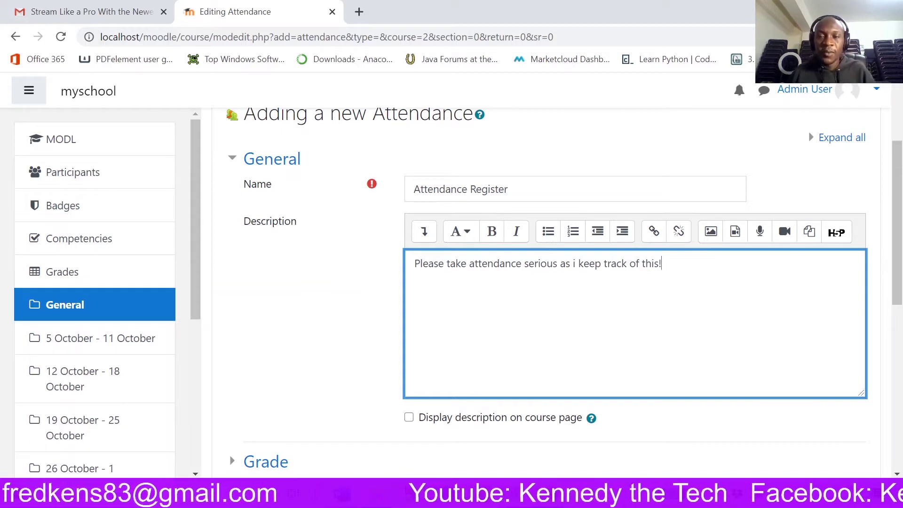
Set the activity's Grade type to None
scroll(353, 293, "down", 3)
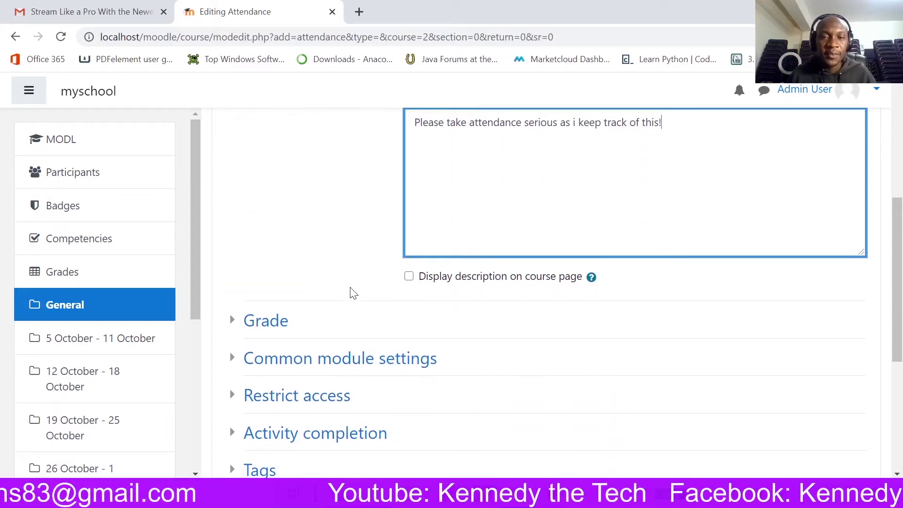
scroll(358, 257, "up", 4)
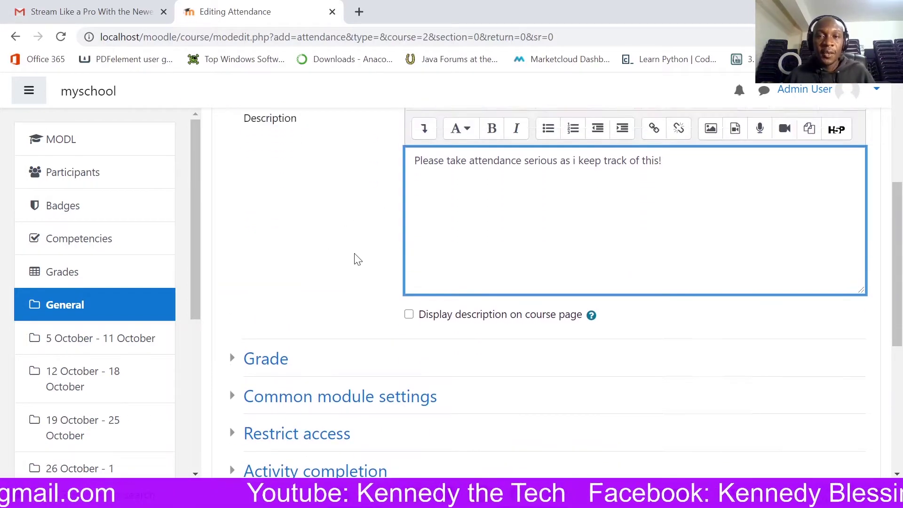
scroll(354, 259, "down", 4)
left_click(275, 327)
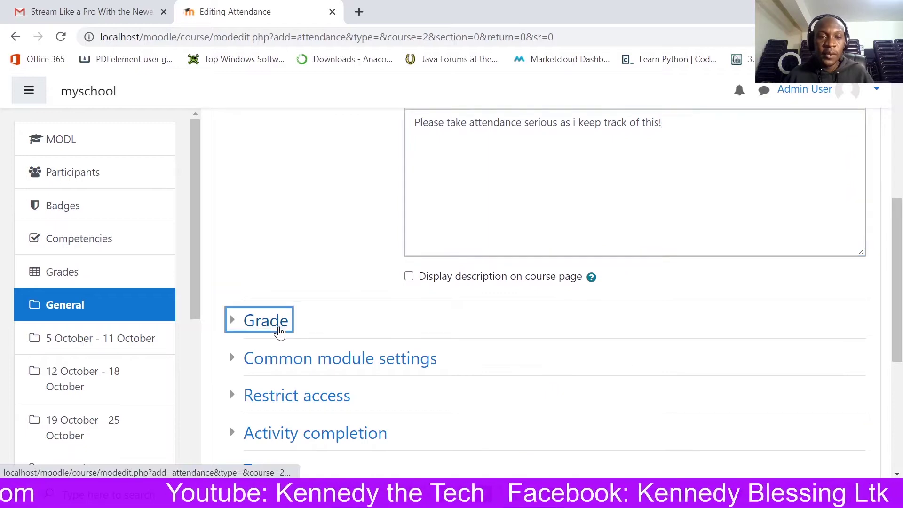
scroll(437, 312, "down", 2)
scroll(436, 309, "up", 6)
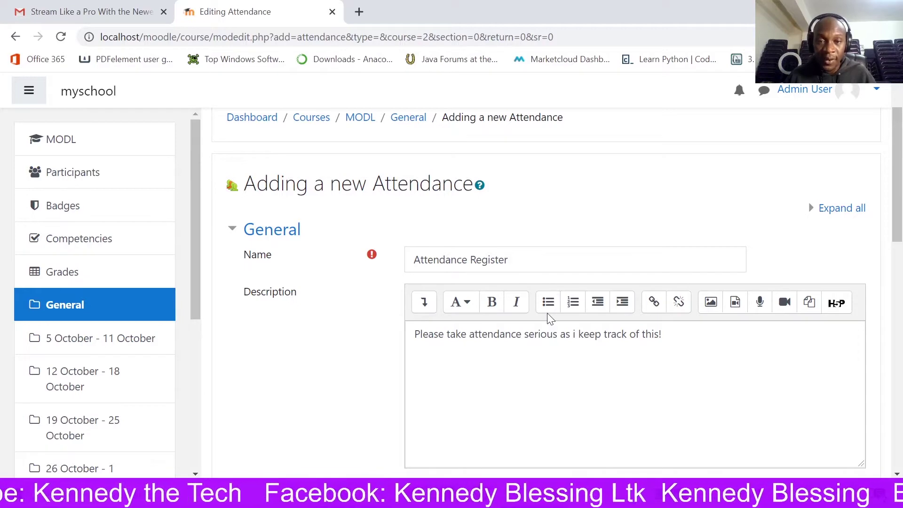
scroll(551, 319, "down", 8)
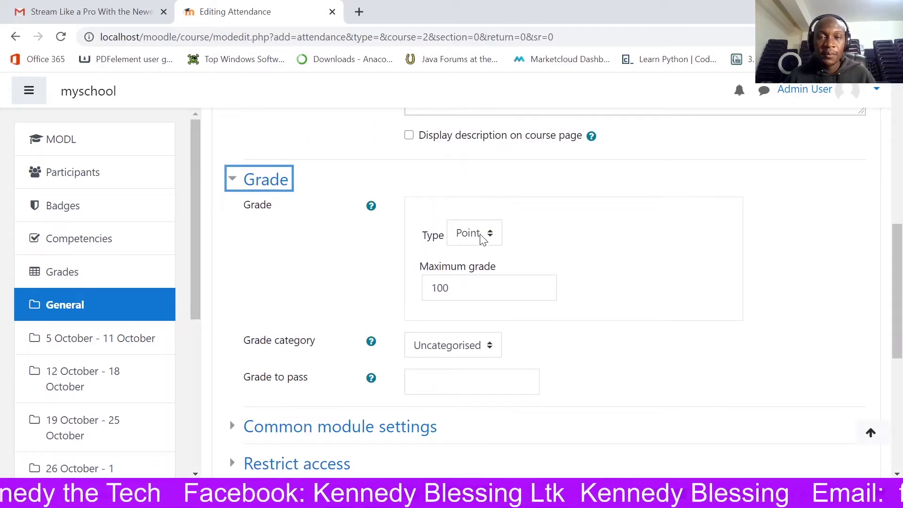
left_click(483, 239)
key("Escape")
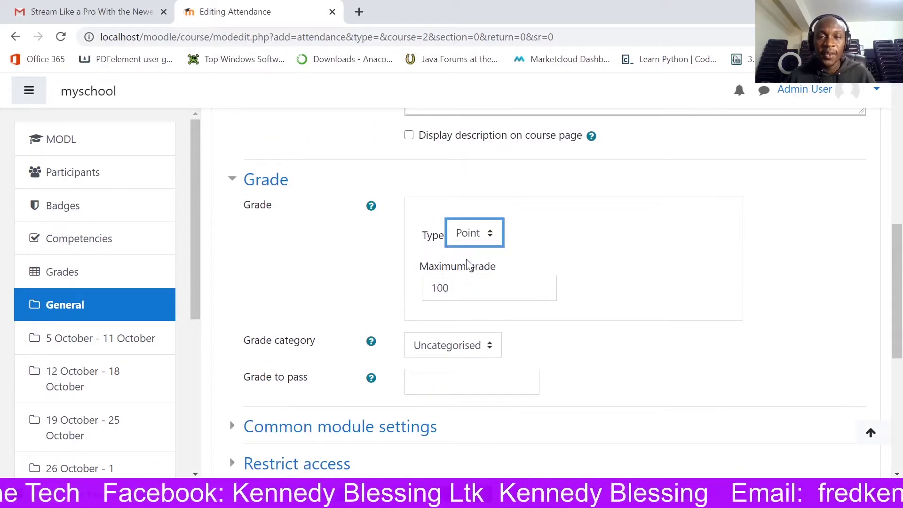
left_click(467, 259)
scroll(478, 237, "down", 5)
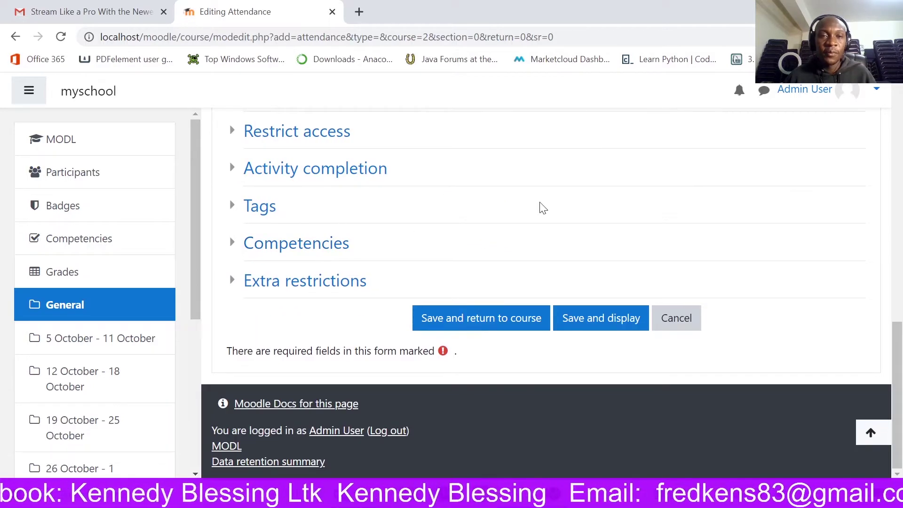
scroll(543, 209, "up", 3)
scroll(560, 249, "down", 3)
Save the Attendance Register and review its description and empty sessions list
left_click(594, 318)
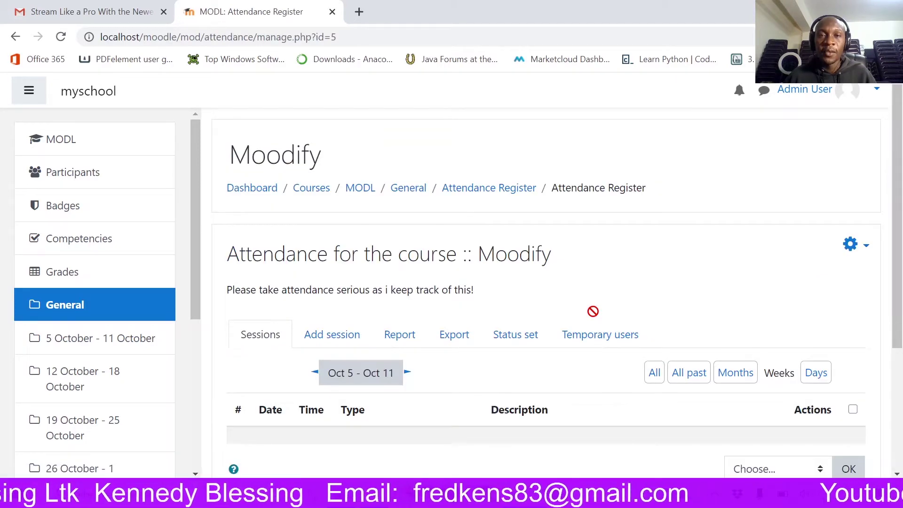
scroll(470, 331, "down", 3)
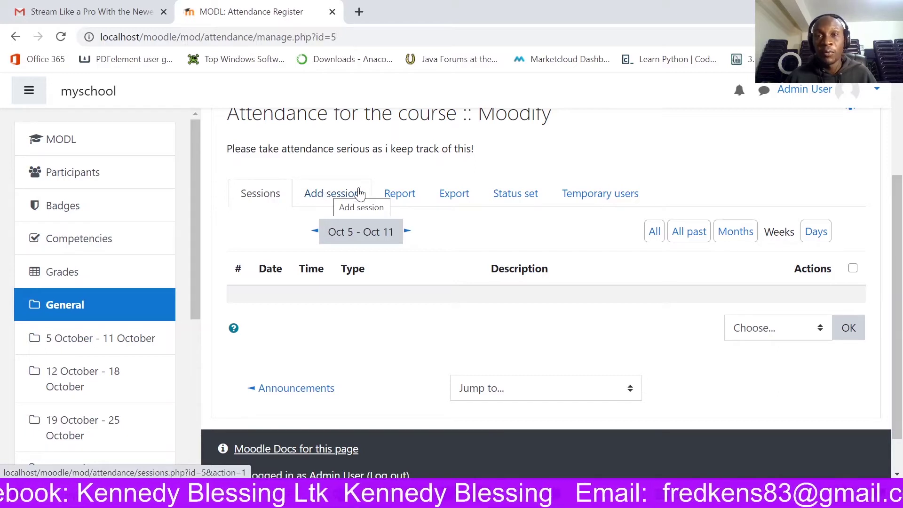
Begin a new attendance session dated 7 October 2020
left_click(338, 197)
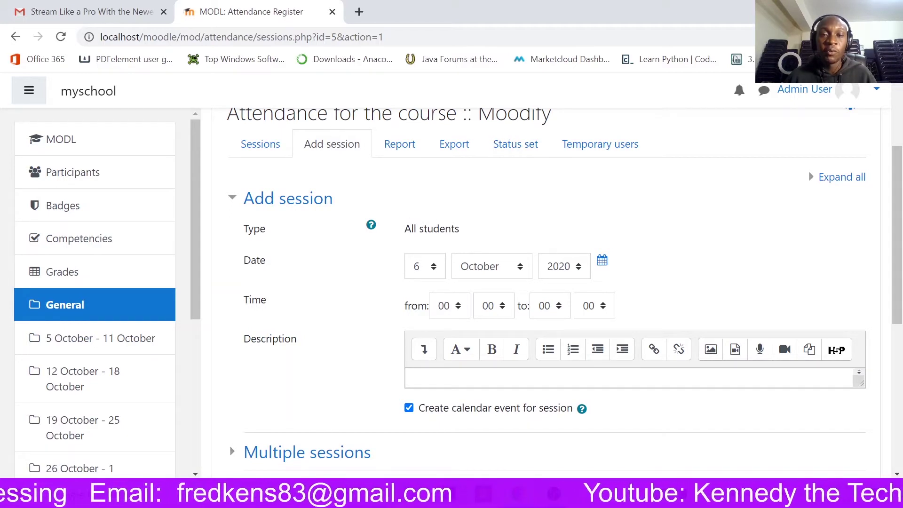
scroll(343, 268, "down", 1)
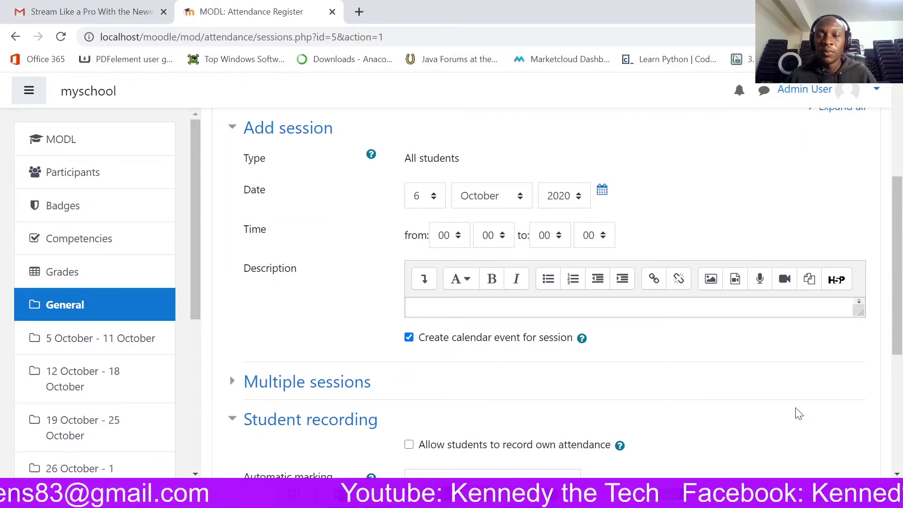
left_click(434, 197)
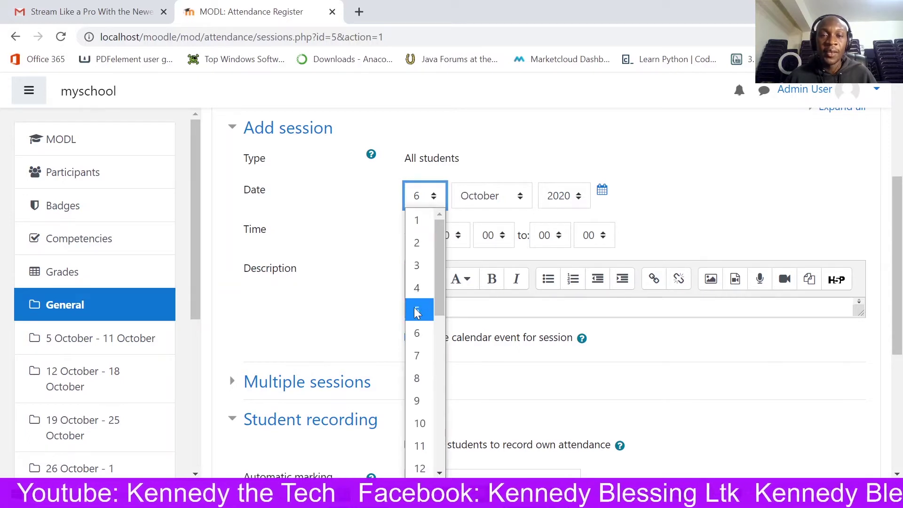
left_click(419, 356)
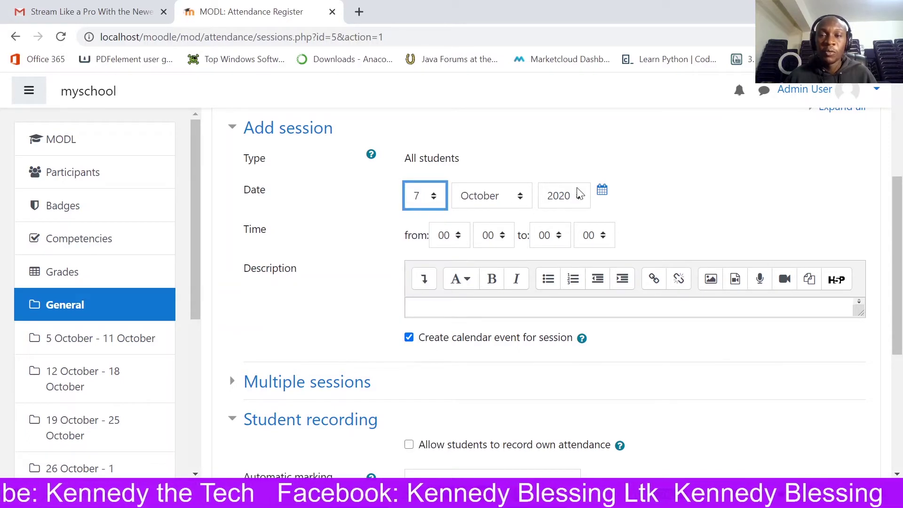
Set the session to run from 00:00 to 02:00
left_click(459, 239)
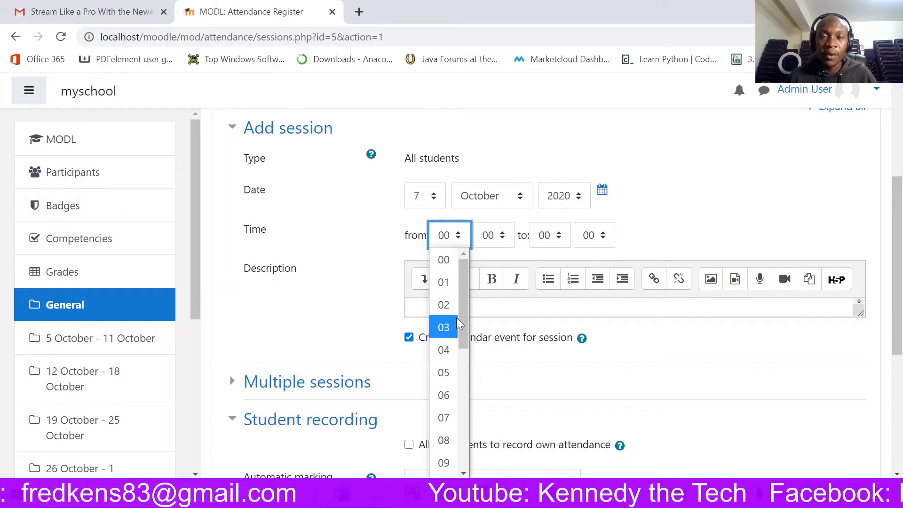
left_click(448, 262)
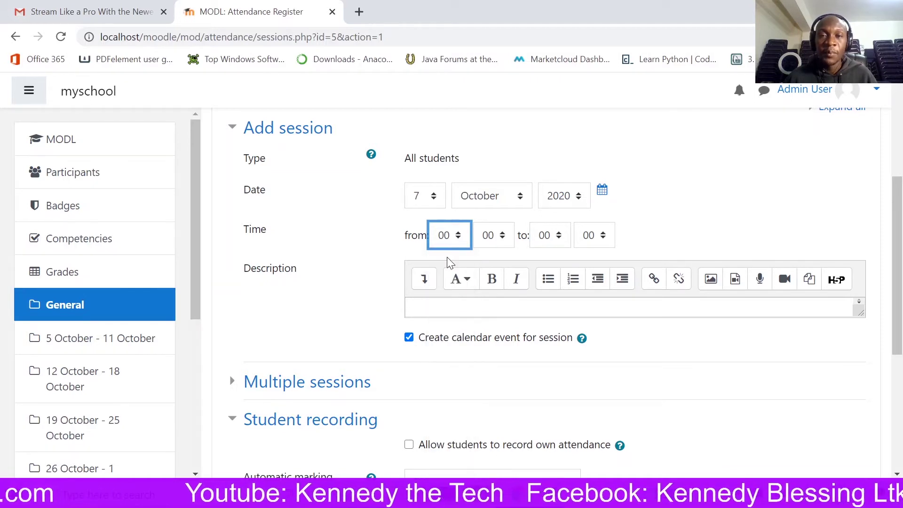
left_click(504, 239)
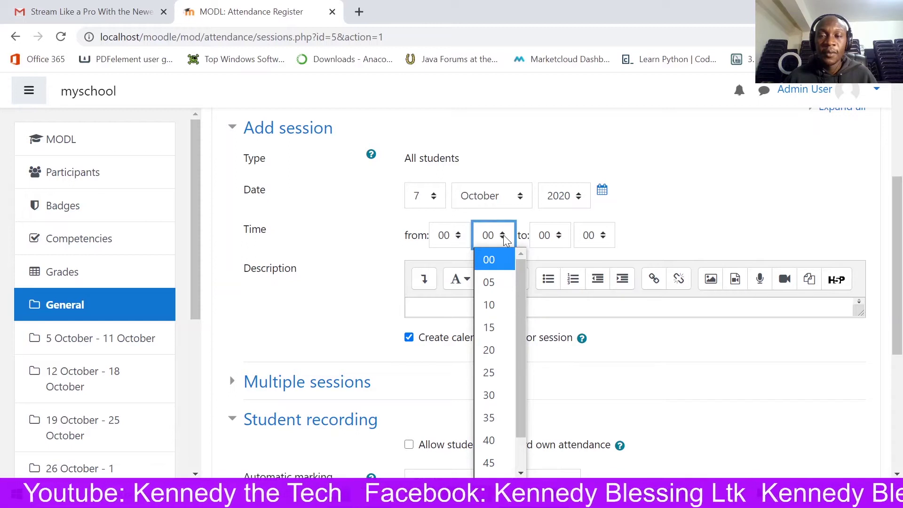
left_click(504, 235)
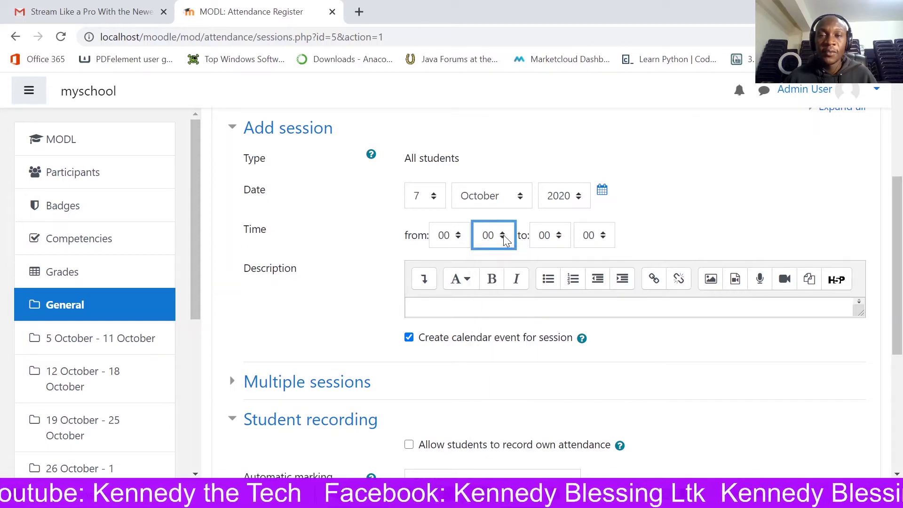
left_click(558, 235)
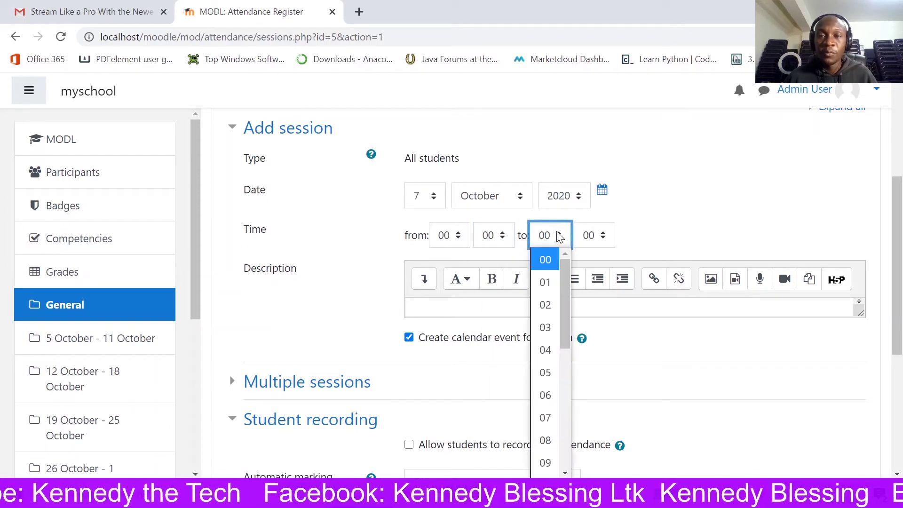
left_click(546, 305)
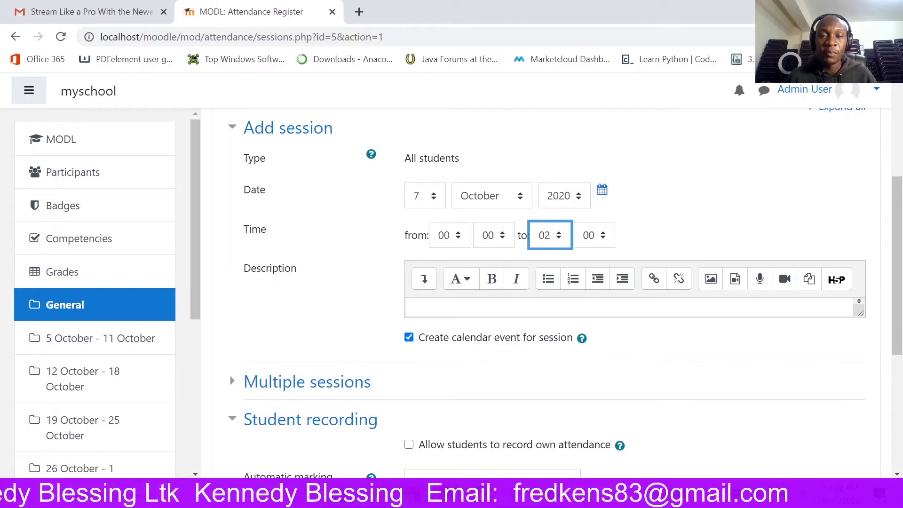
scroll(353, 329, "down", 3)
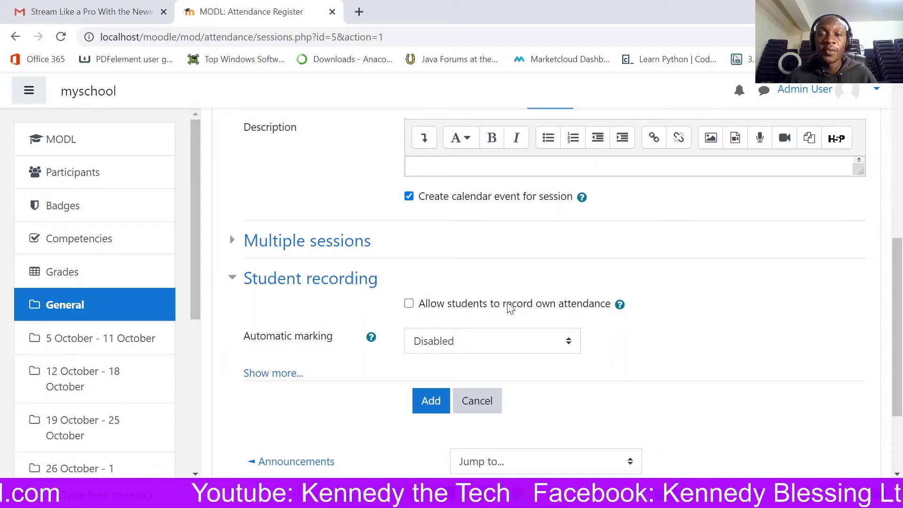
Allow students to record their own attendance and create the session
left_click(410, 304)
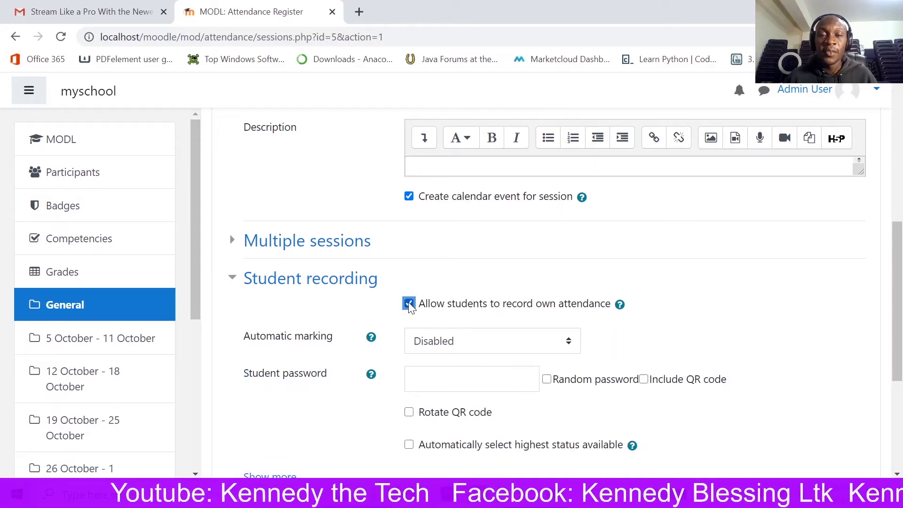
scroll(476, 301, "down", 3)
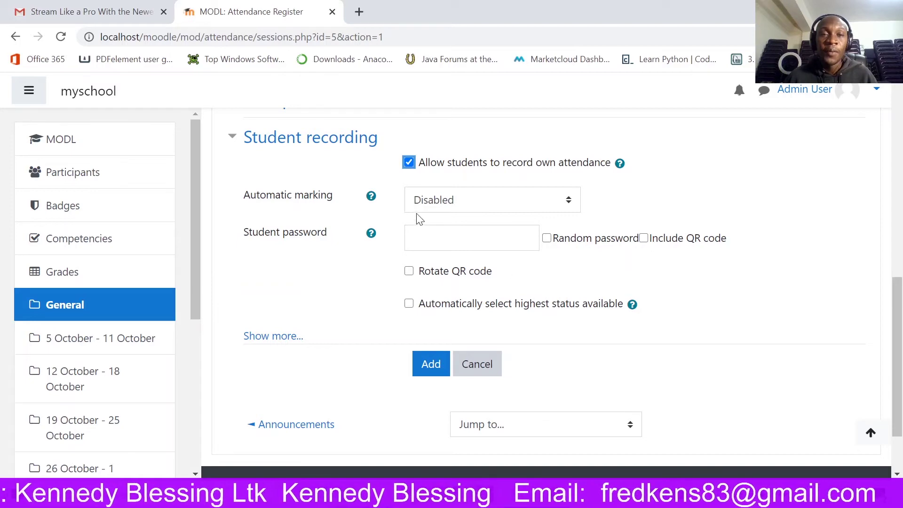
left_click(434, 367)
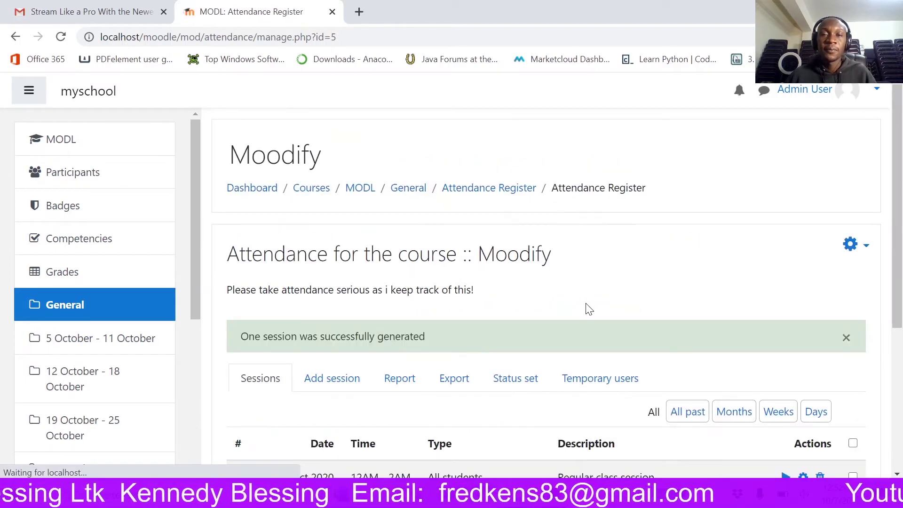
Review the new Wed 7 Oct 2020 12AM–2AM session row in the Sessions list
scroll(505, 313, "down", 4)
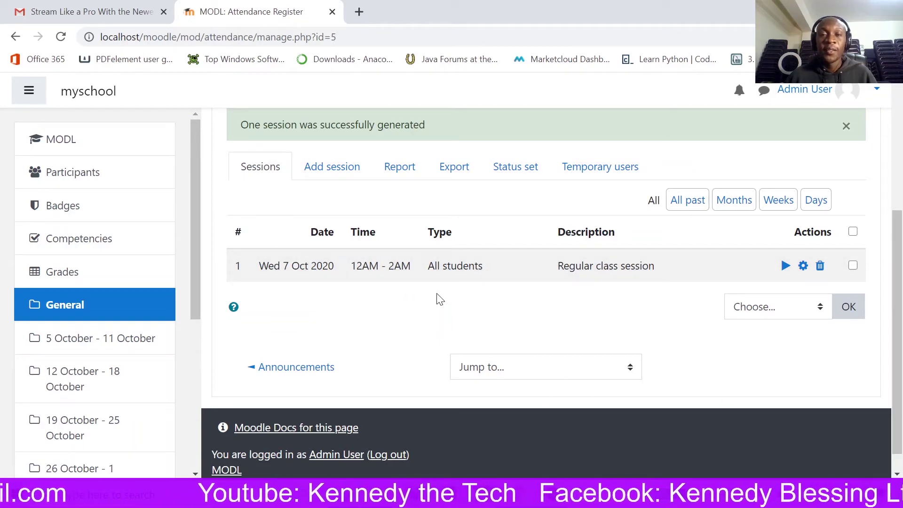
Preview the 7 Oct session's take-attendance page, then open that session's change form
left_click(785, 268)
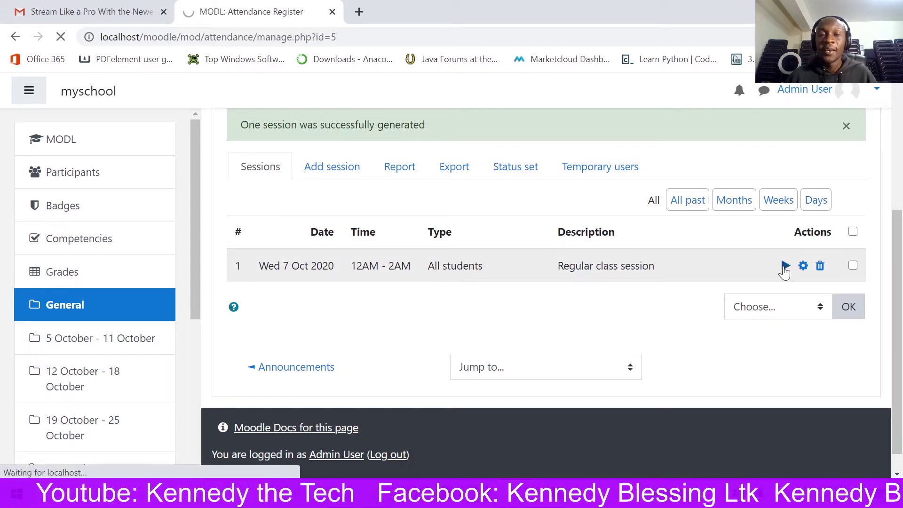
scroll(324, 340, "down", 4)
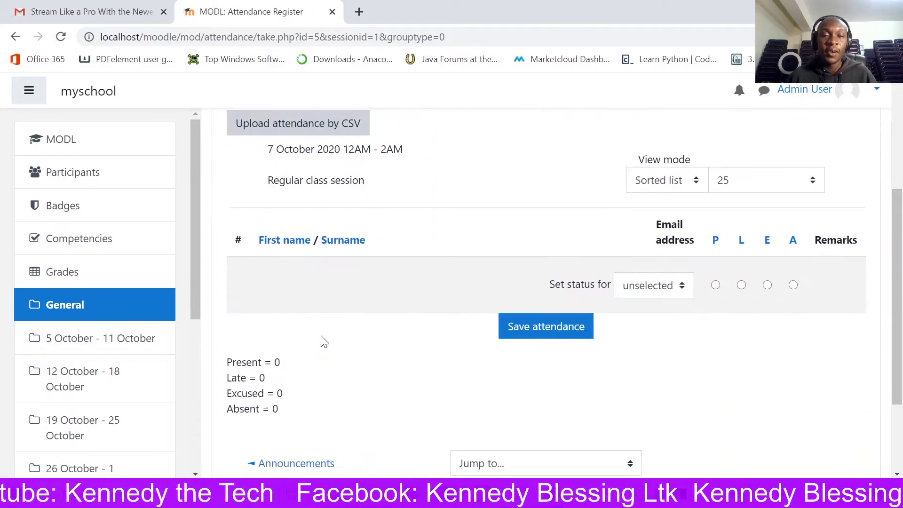
scroll(325, 342, "up", 3)
scroll(313, 325, "down", 5)
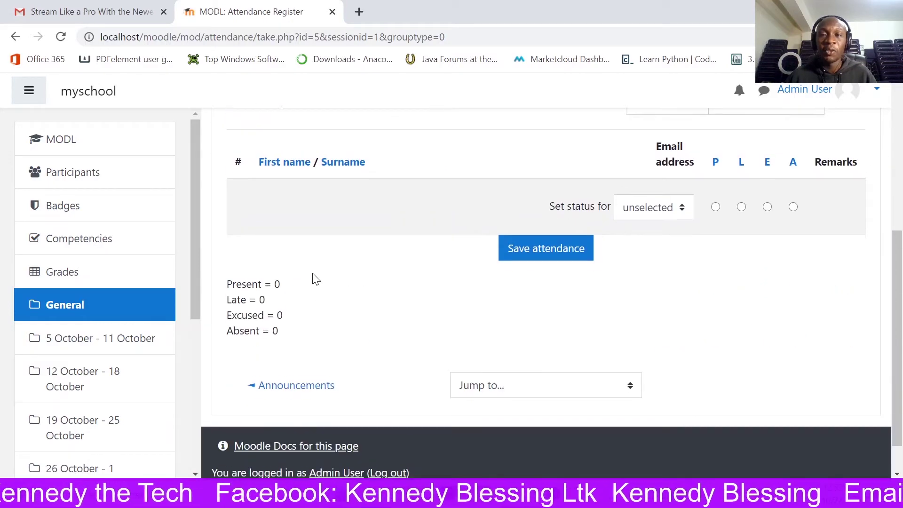
scroll(315, 280, "up", 3)
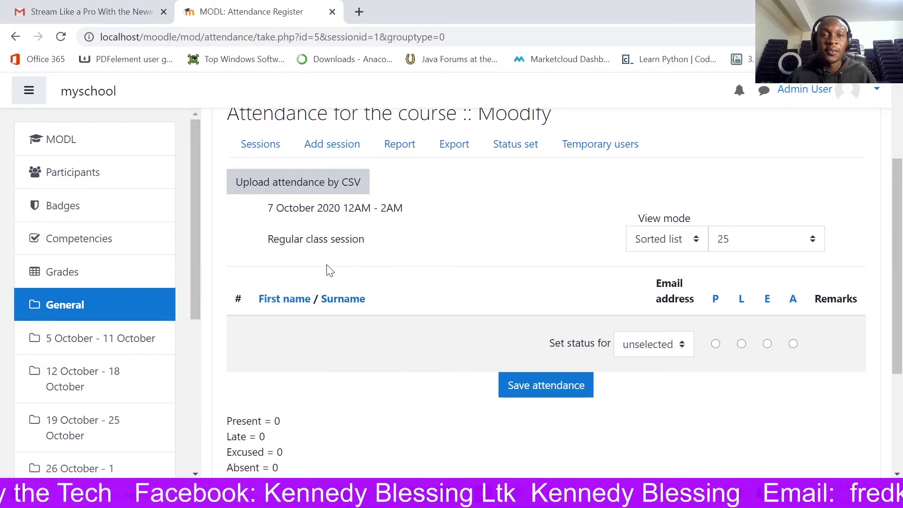
scroll(343, 275, "up", 3)
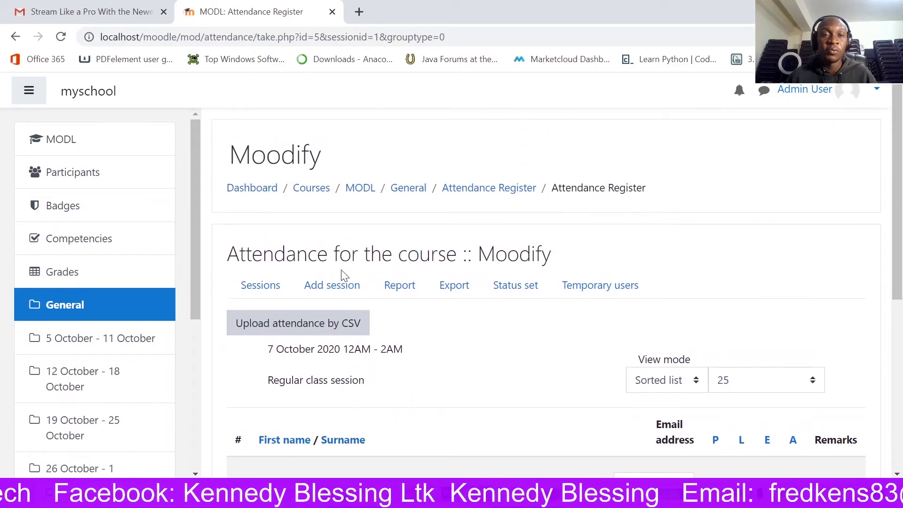
scroll(344, 274, "down", 2)
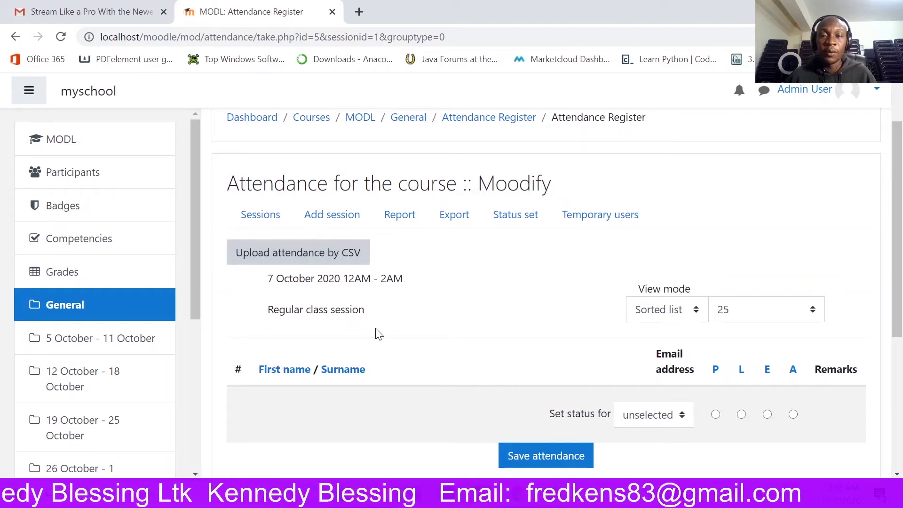
scroll(377, 334, "up", 2)
scroll(357, 324, "down", 4)
scroll(282, 169, "up", 2)
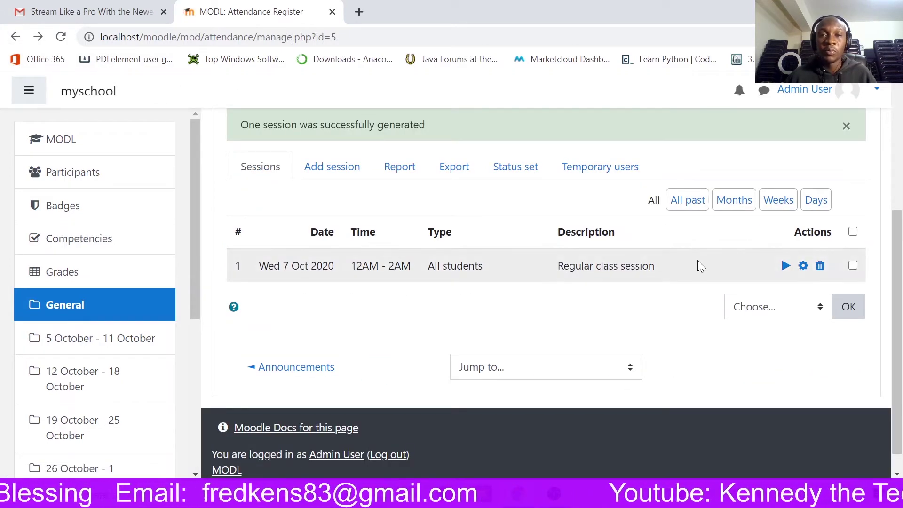
left_click(803, 266)
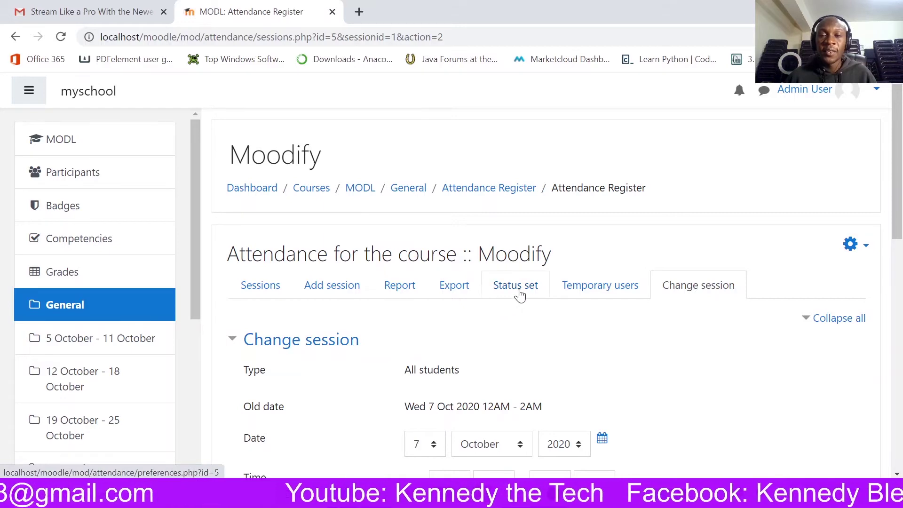
Set status points to Present 1, Late 0, Excused 0, Absent 0 and save
left_click(519, 294)
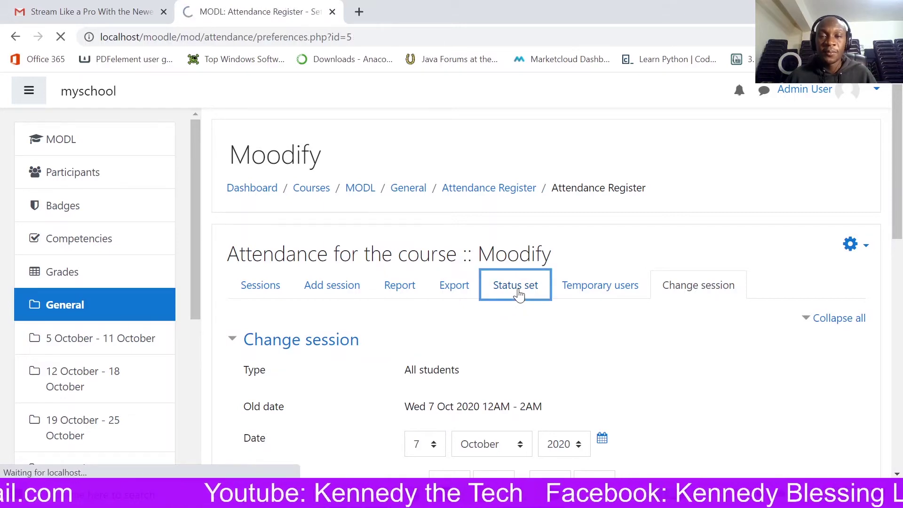
scroll(511, 276, "down", 6)
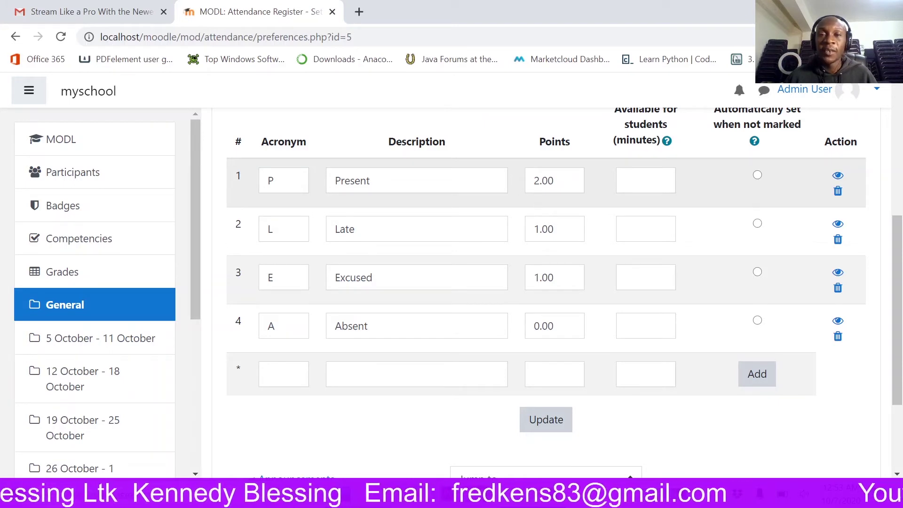
double_click(544, 180)
left_click(553, 181)
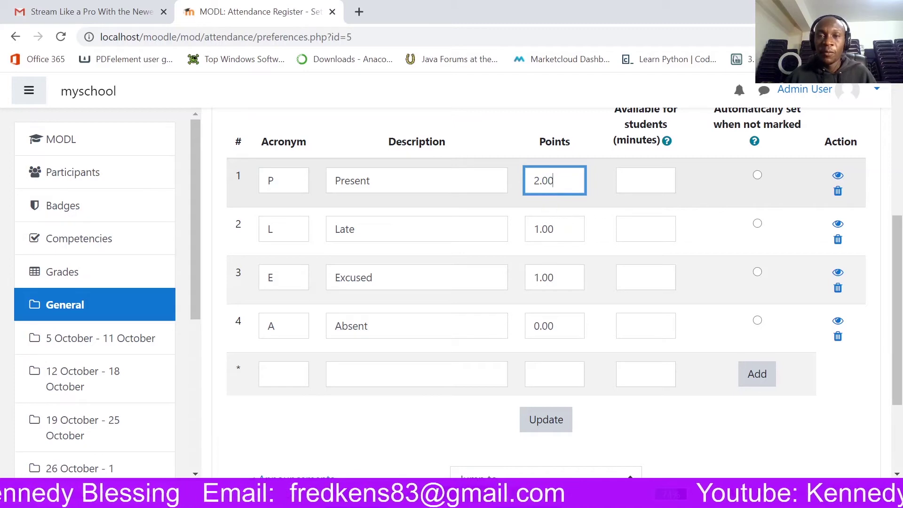
double_click(544, 181)
type("1")
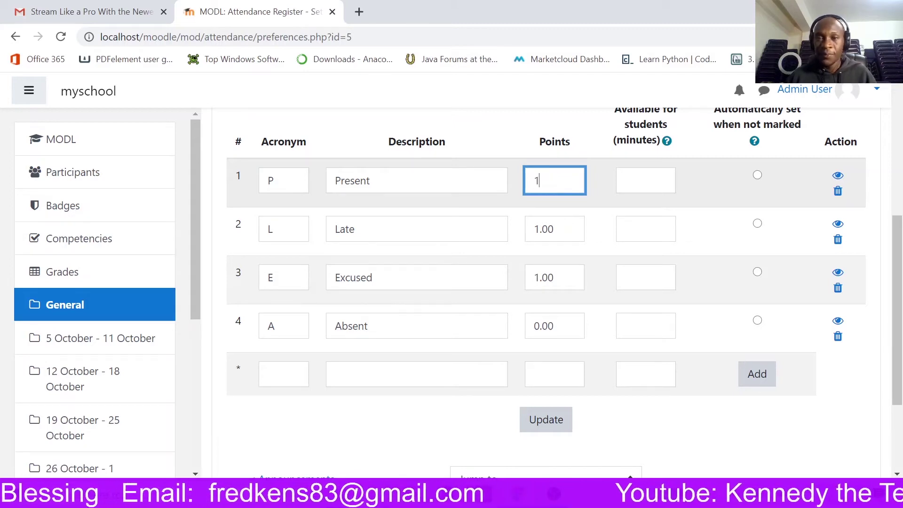
key("Tab")
type("0")
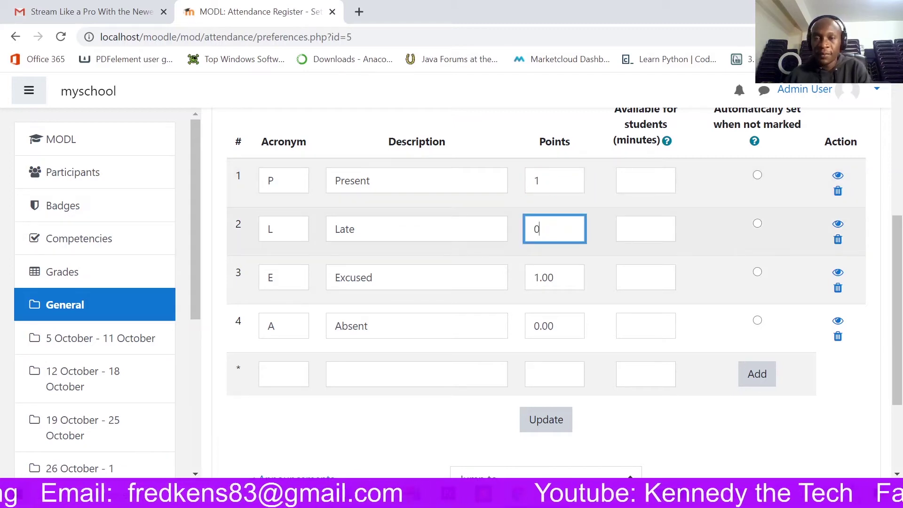
key("Tab")
type("0")
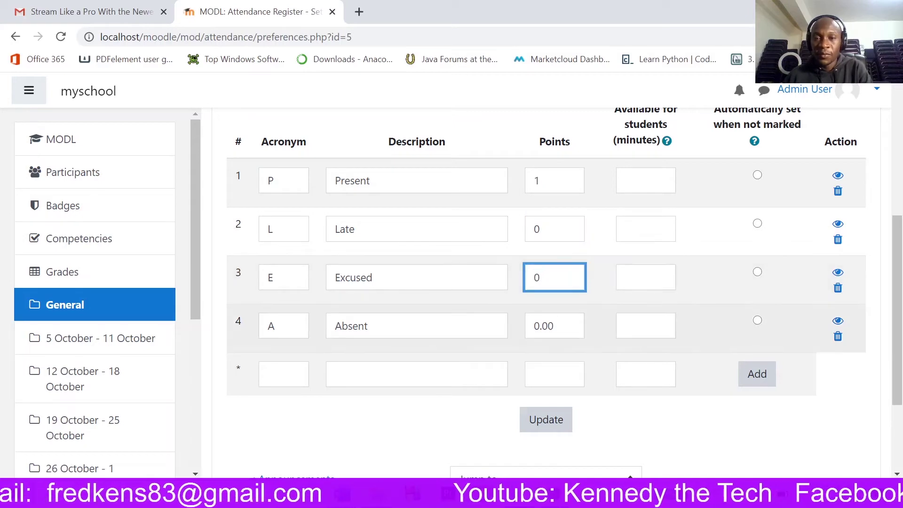
key("Tab")
type("0")
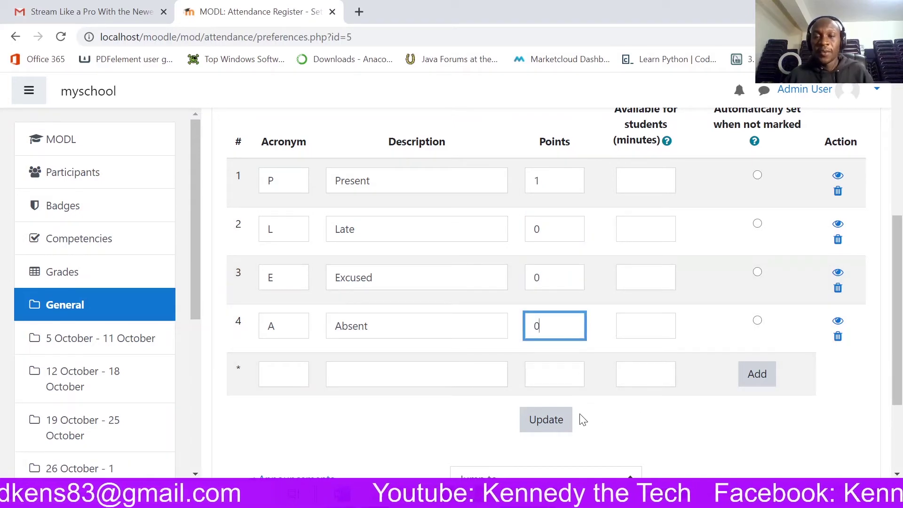
left_click(546, 424)
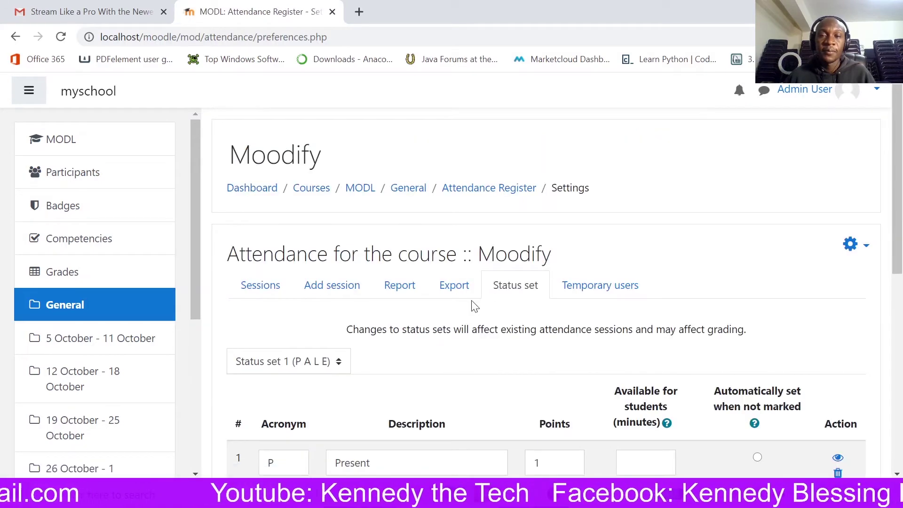
Return through the General section to the Attendance Register's Sessions list
scroll(471, 305, "down", 5)
scroll(444, 254, "down", 3)
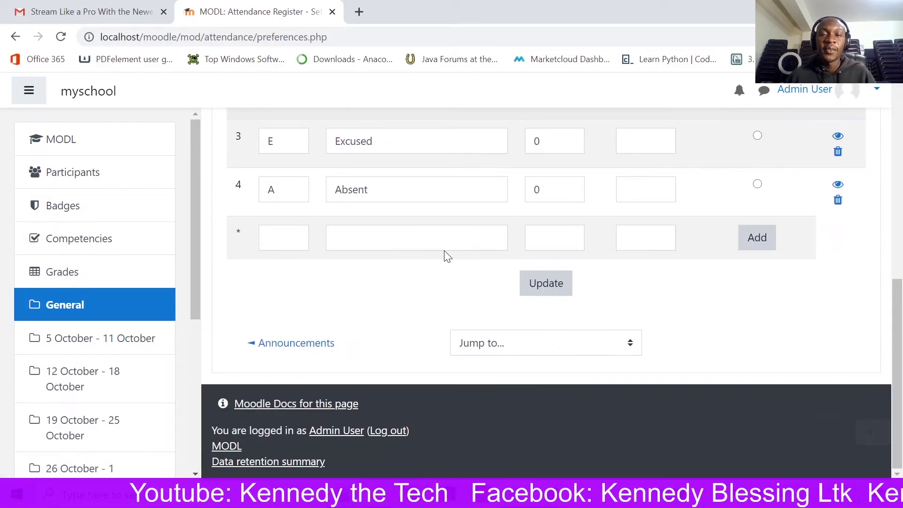
scroll(447, 254, "up", 6)
scroll(452, 258, "up", 3)
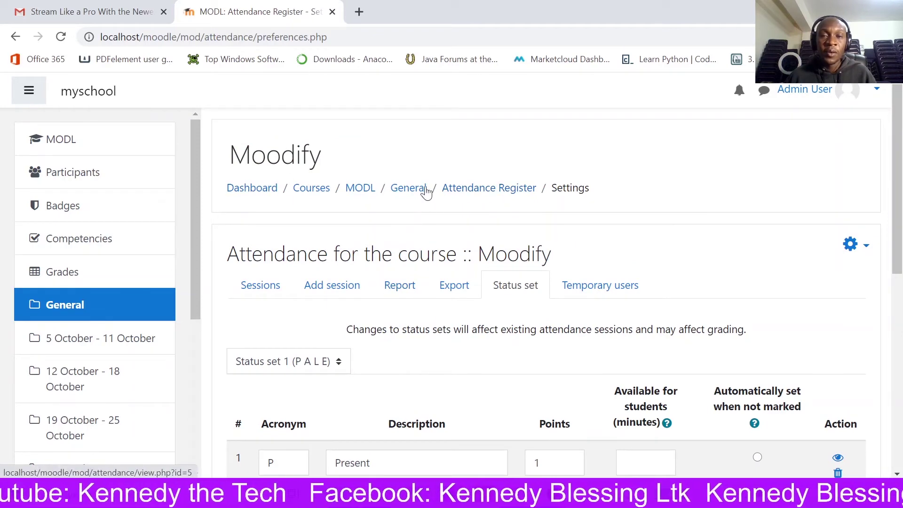
scroll(486, 357, "down", 3)
scroll(462, 328, "down", 1)
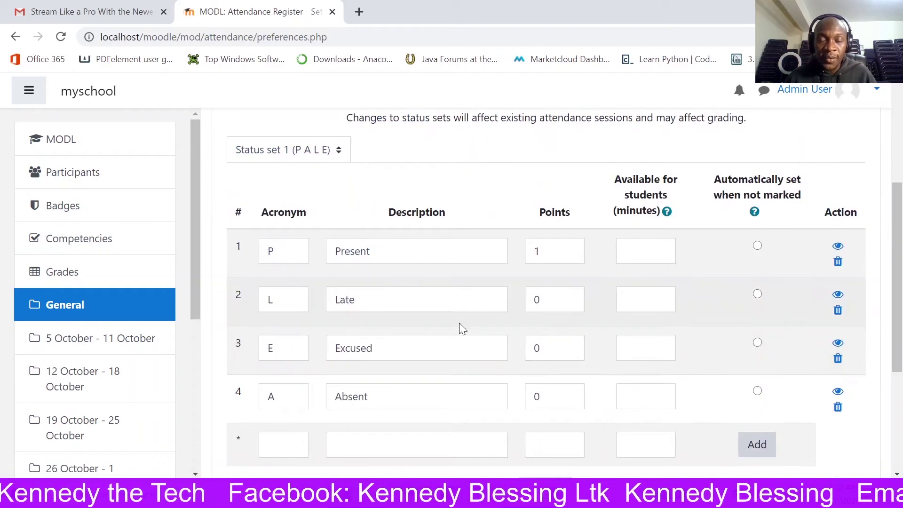
scroll(449, 240, "up", 4)
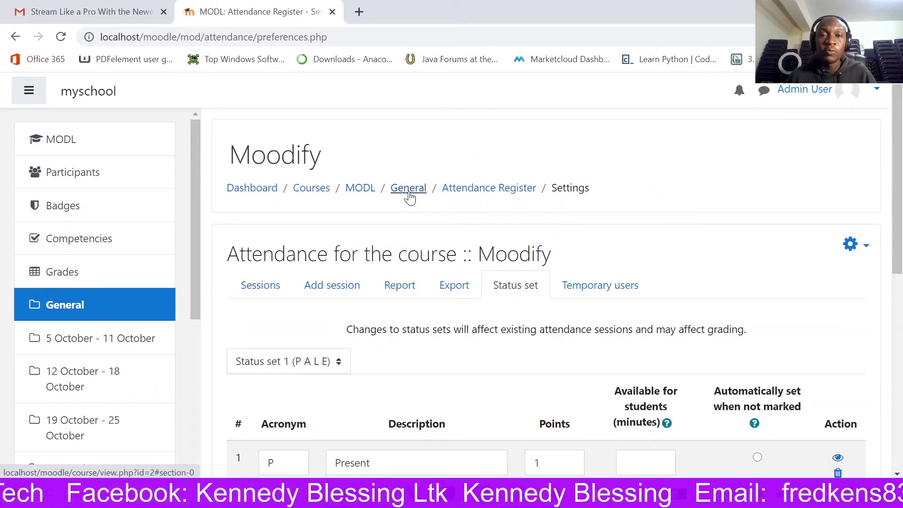
left_click(408, 189)
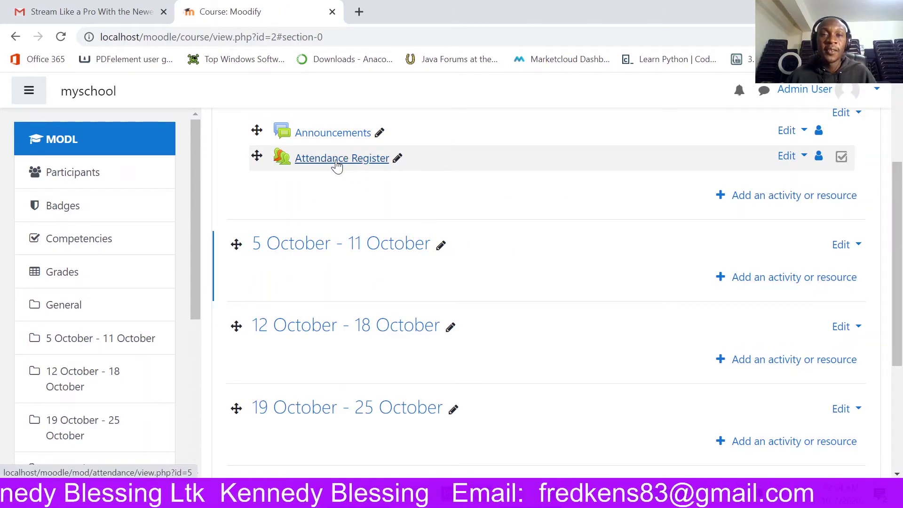
left_click(336, 164)
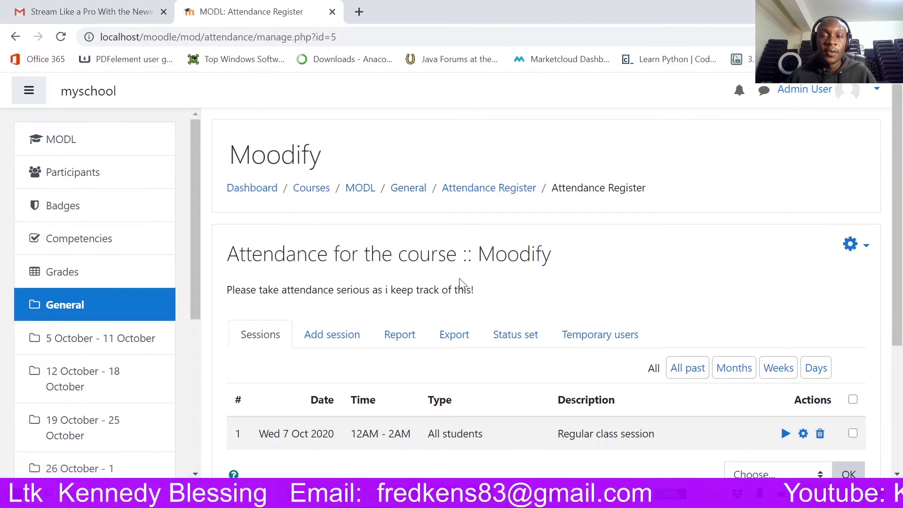
scroll(490, 287, "down", 3)
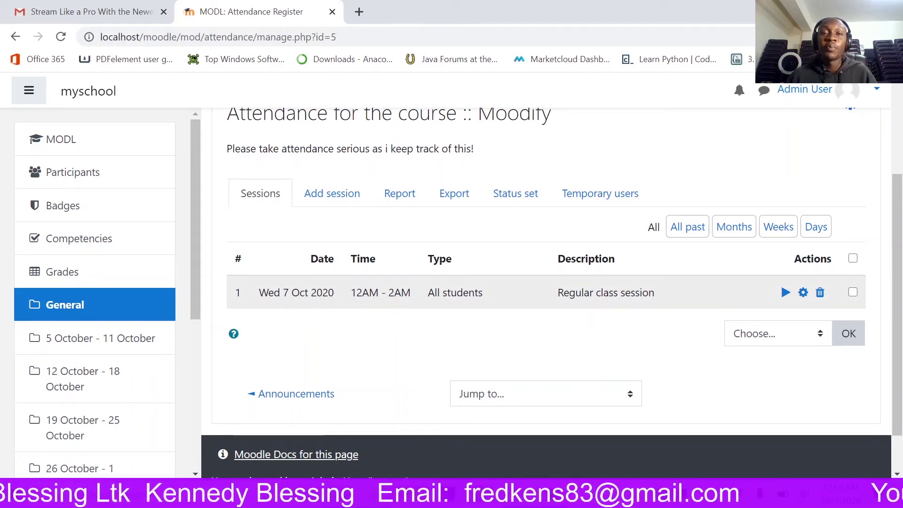
Start another session dated 7 October 2020
left_click(329, 199)
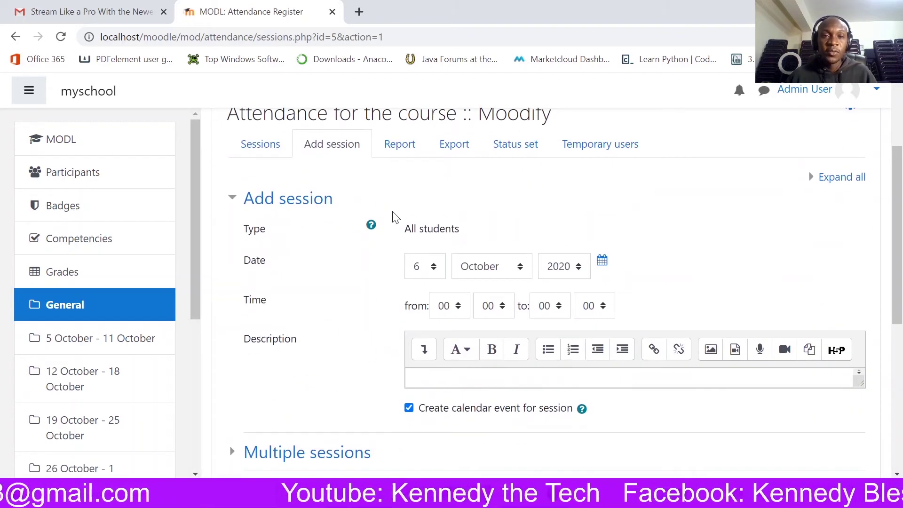
left_click(434, 267)
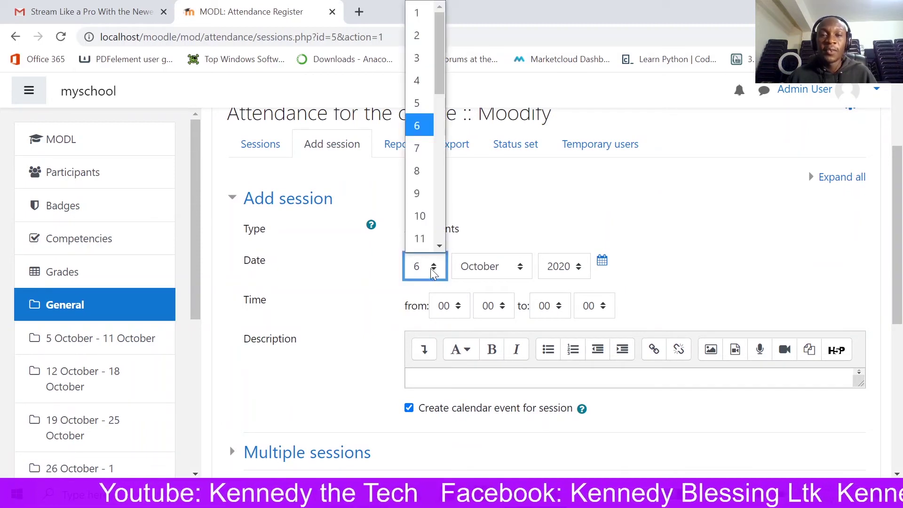
left_click(417, 173)
left_click(433, 266)
scroll(426, 176, "down", 1)
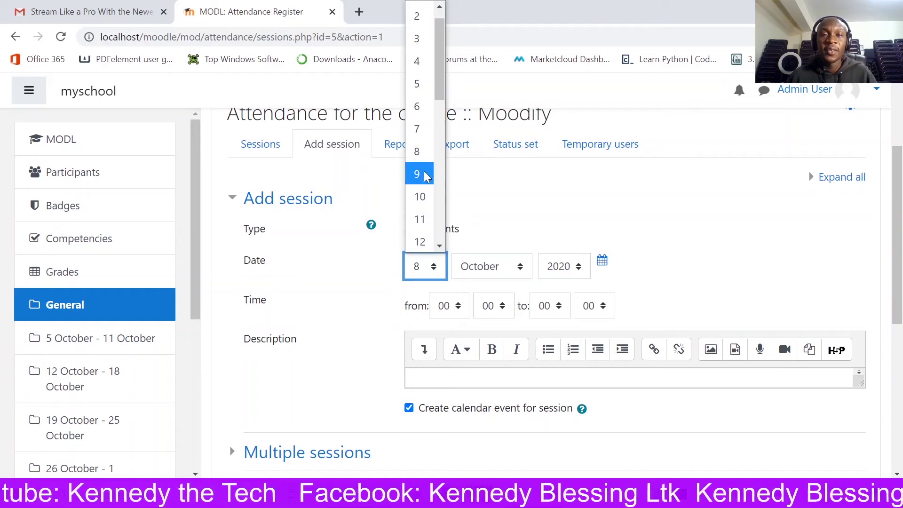
left_click(418, 130)
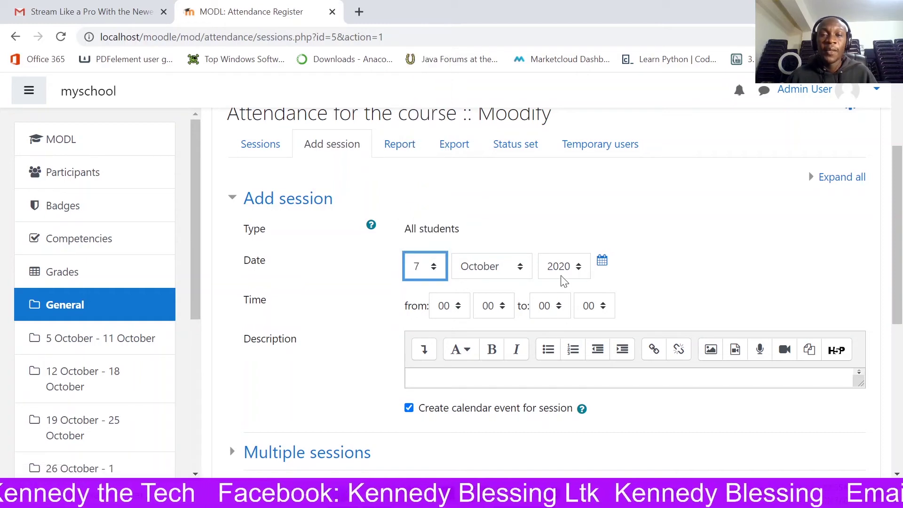
Set the session time from 10:00 to 12:30
left_click(454, 312)
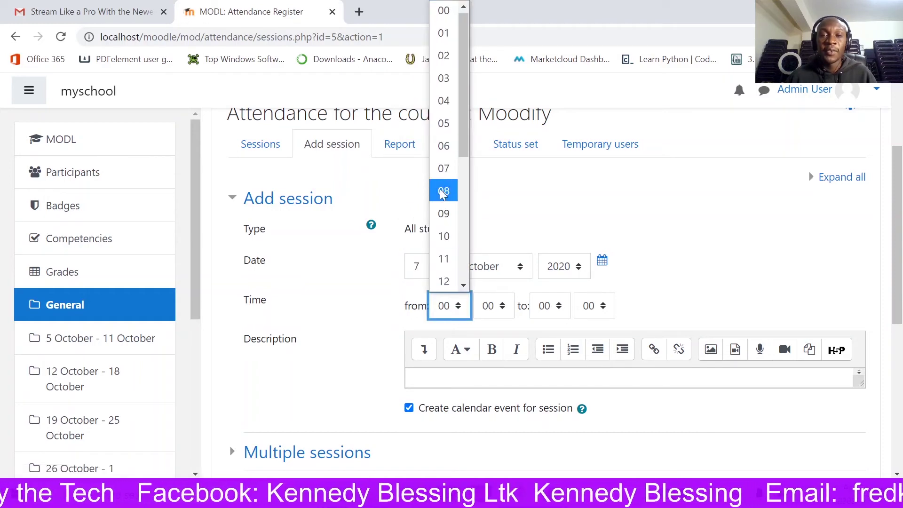
left_click(446, 237)
left_click(558, 306)
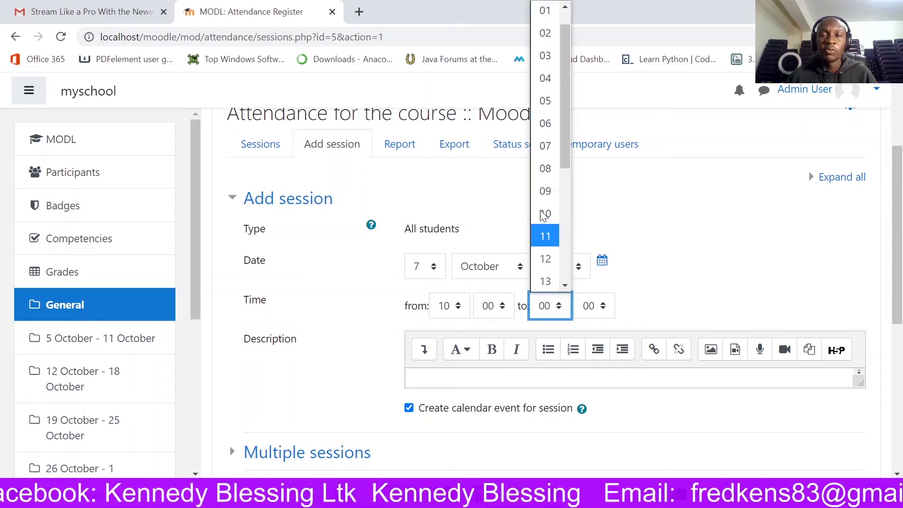
left_click(544, 259)
left_click(598, 308)
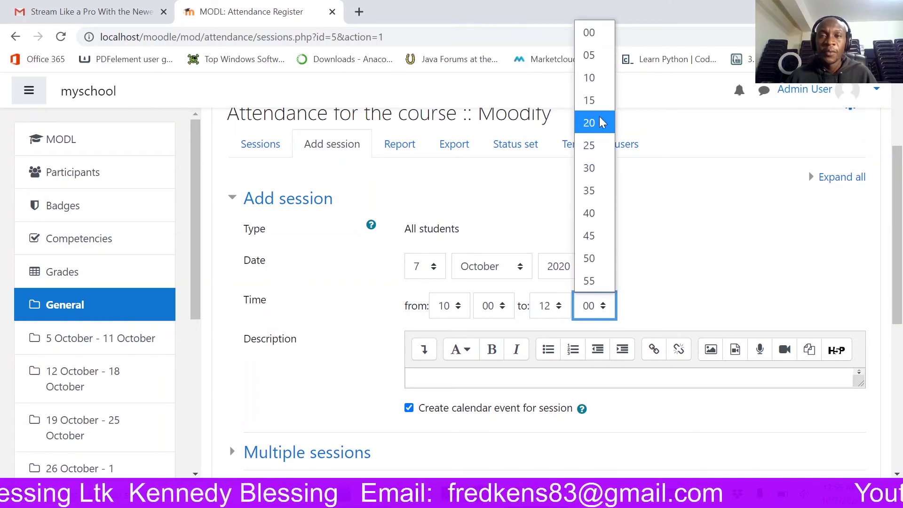
left_click(594, 169)
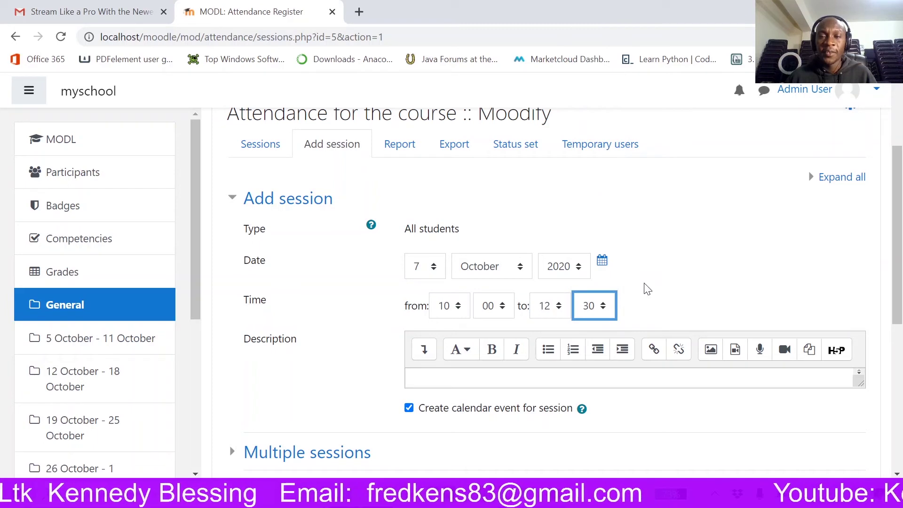
Allow students to record their own attendance for this session
scroll(509, 319, "down", 1)
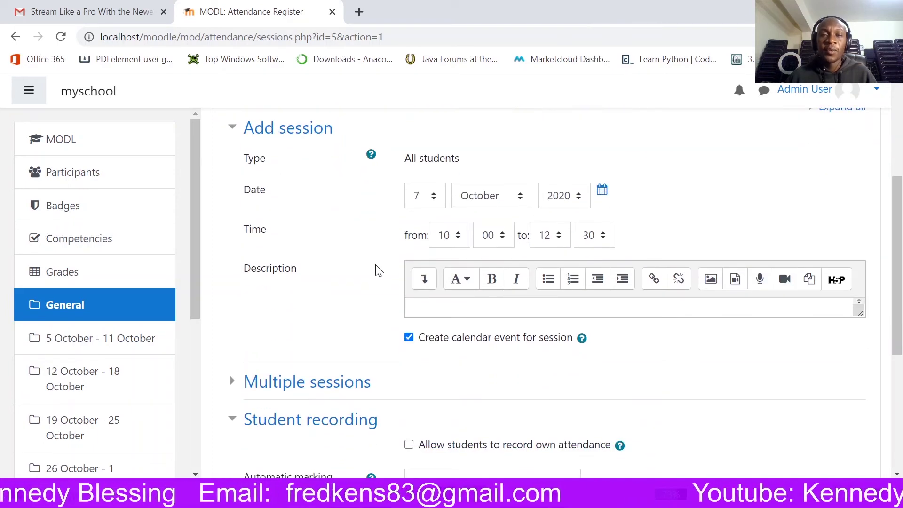
scroll(423, 266, "down", 3)
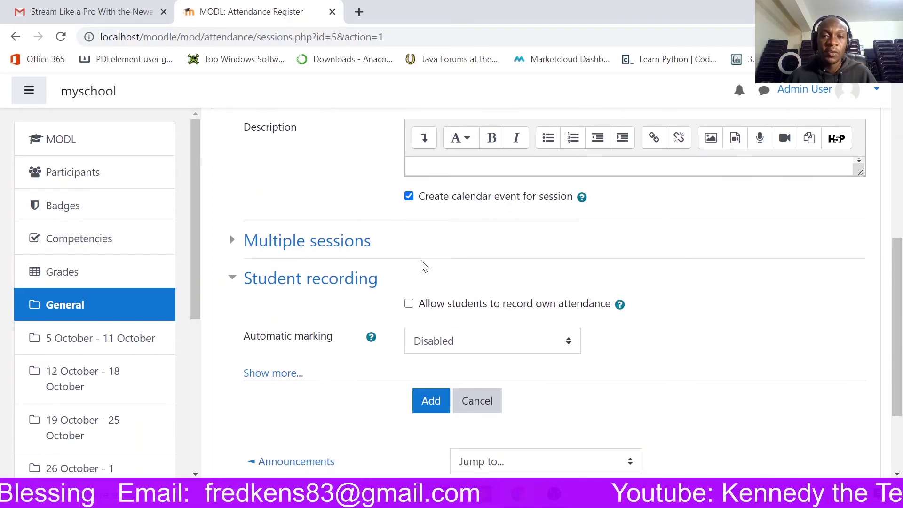
left_click(409, 304)
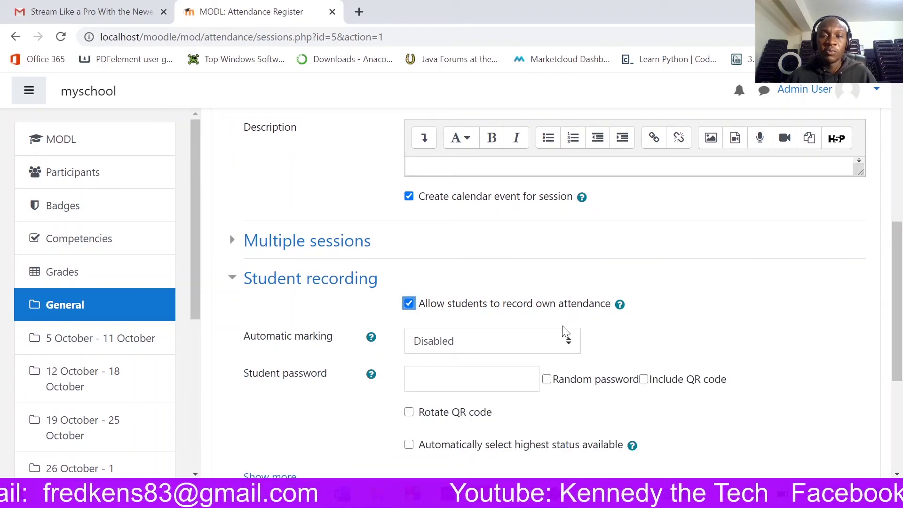
scroll(563, 325, "down", 5)
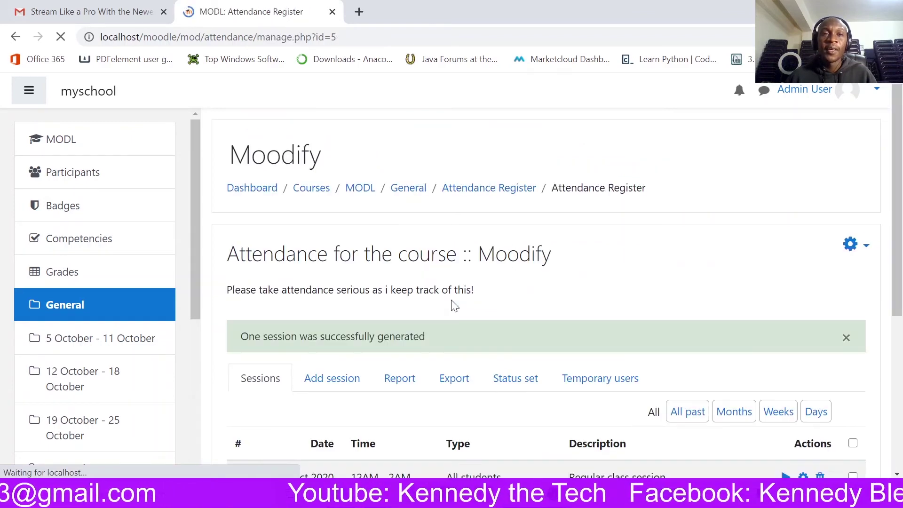
scroll(522, 242, "down", 5)
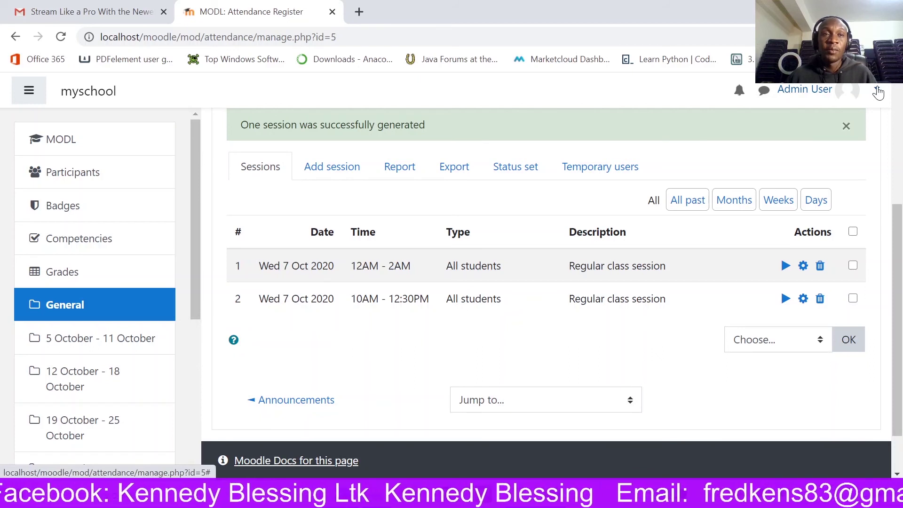
Switch to the Student role and open the attendance form for the 7 October 2020 12AM session
left_click(878, 92)
left_click(810, 272)
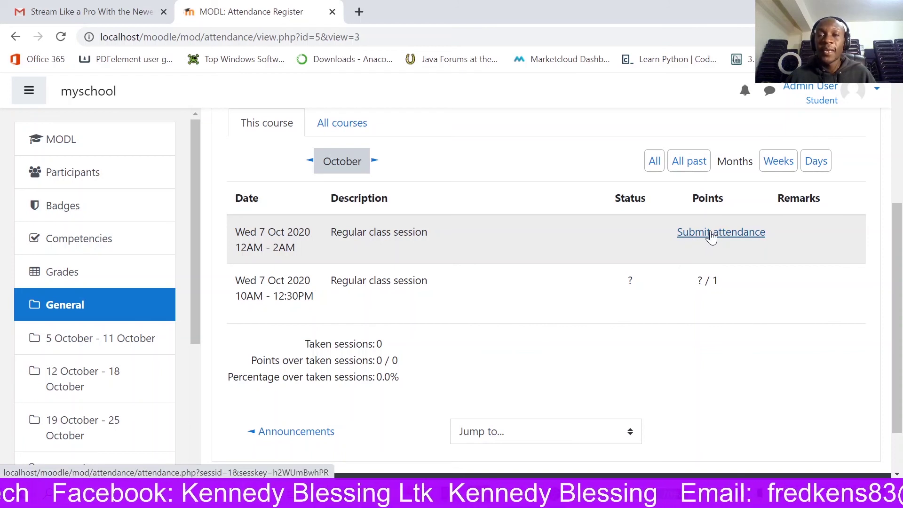
left_click(712, 234)
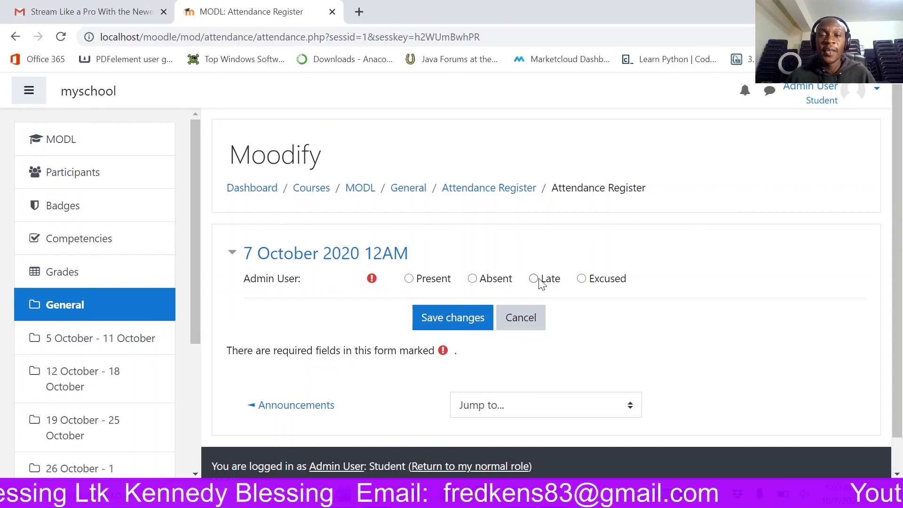
Try the Present, Absent, Late and Excused statuses, ending with Excused selected
left_click(412, 280)
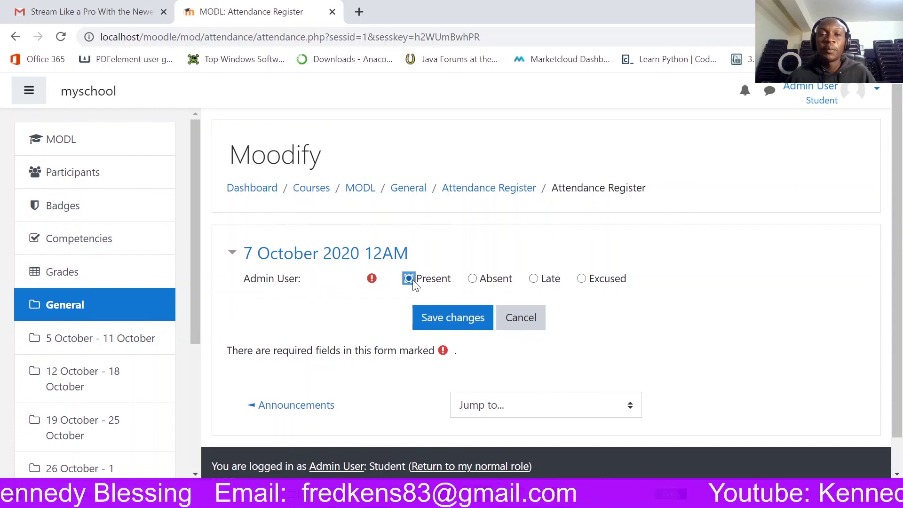
left_click(472, 280)
left_click(535, 280)
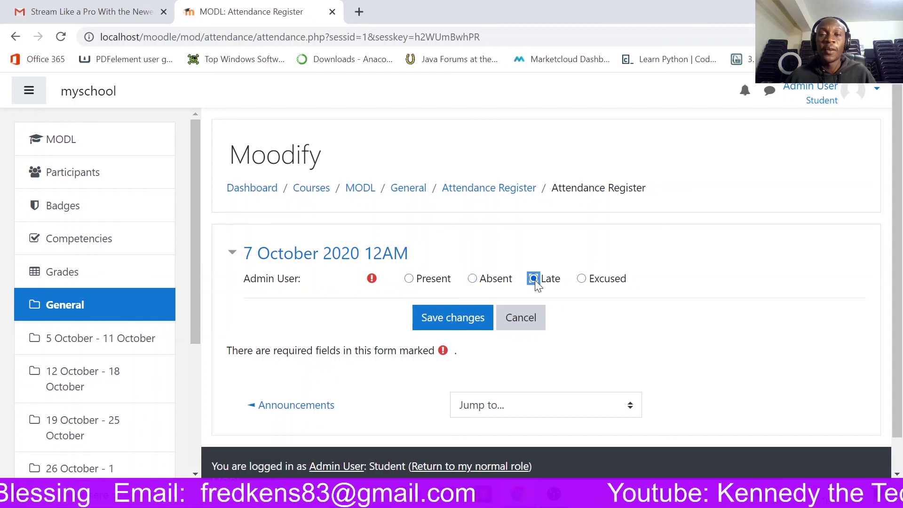
left_click(583, 280)
left_click(533, 281)
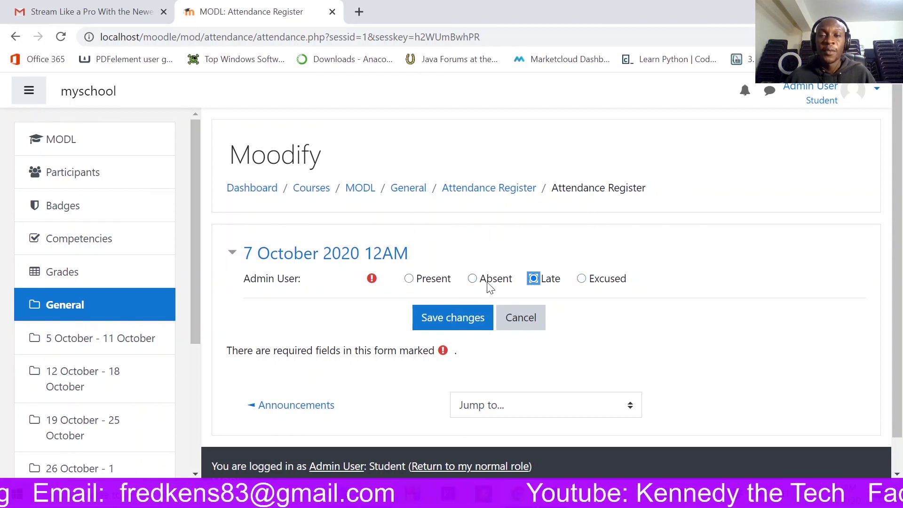
left_click(472, 280)
left_click(409, 280)
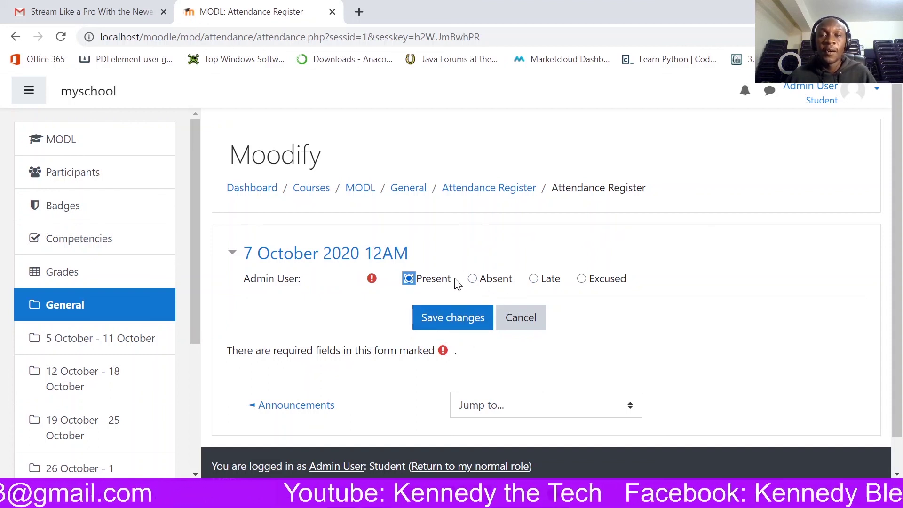
left_click(473, 278)
left_click(582, 279)
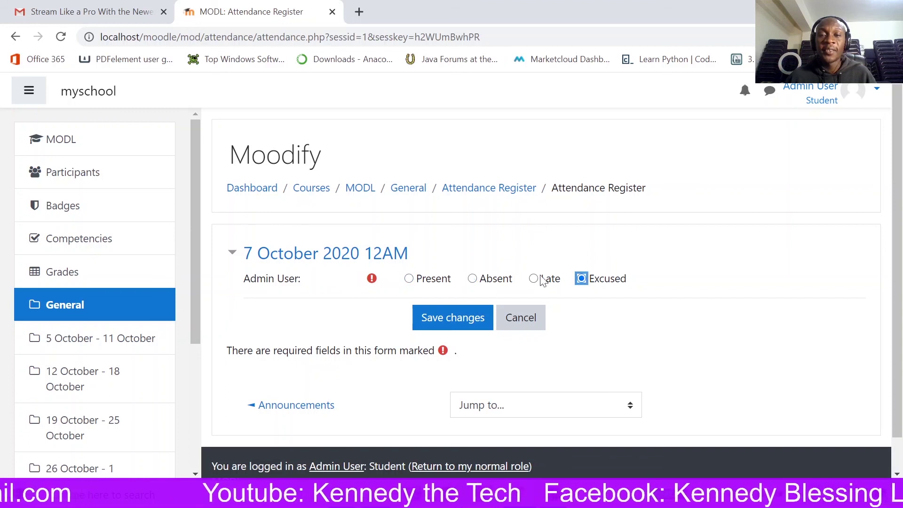